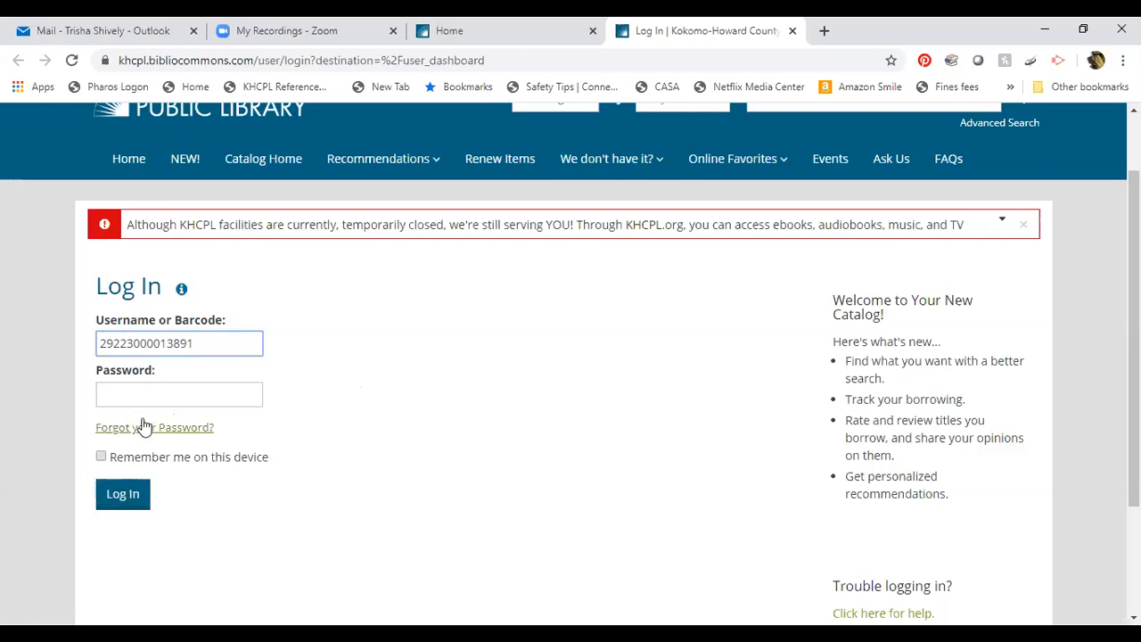
Log in to the library catalog with the card's PIN.
left_click(152, 397)
type("••••")
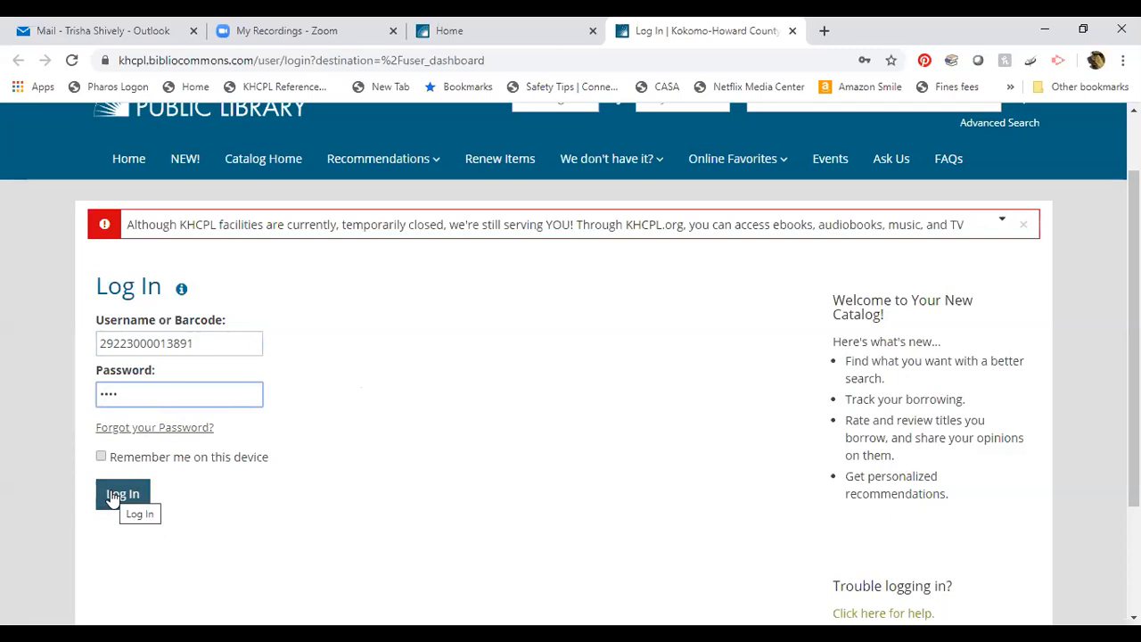
left_click(111, 496)
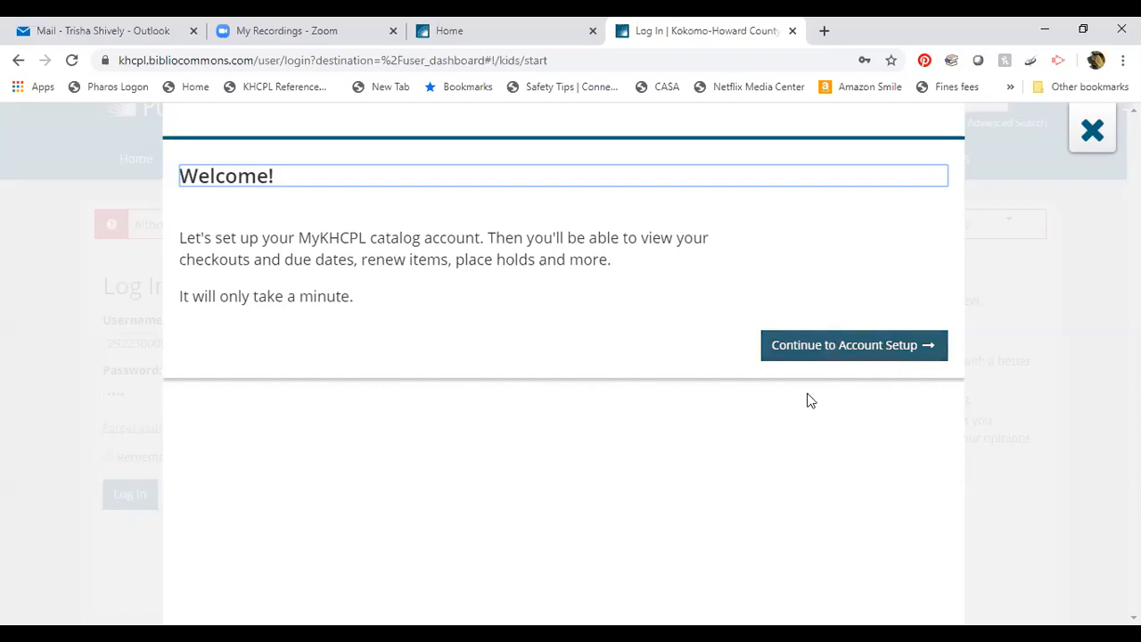
Begin account setup and confirm the name and details on file for the card.
left_click(811, 346)
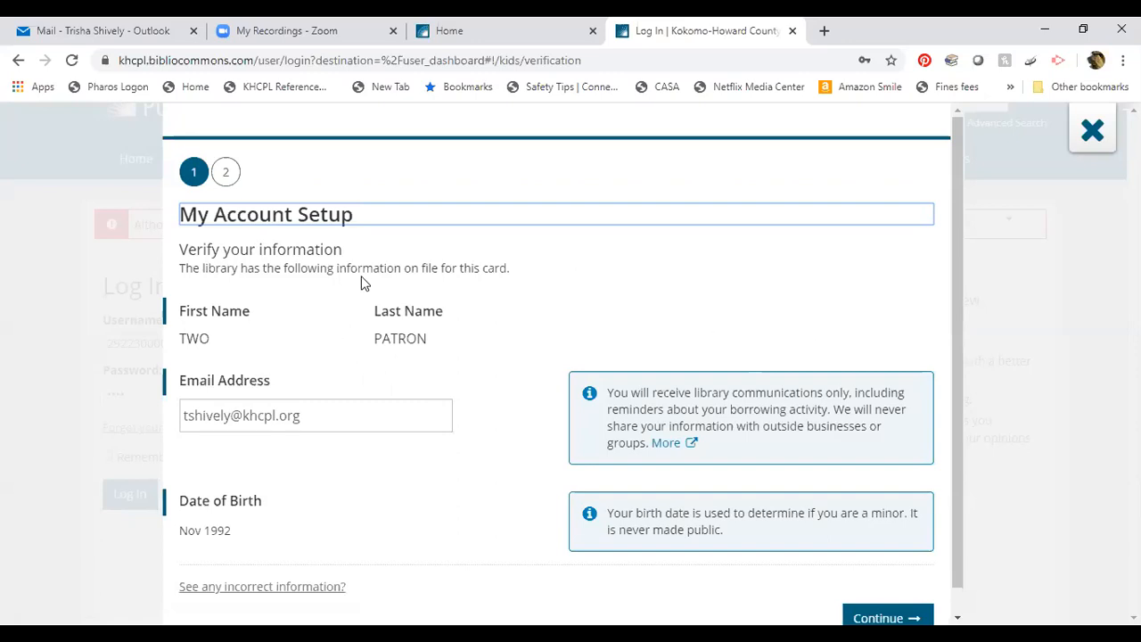
scroll(366, 287, "down", 1)
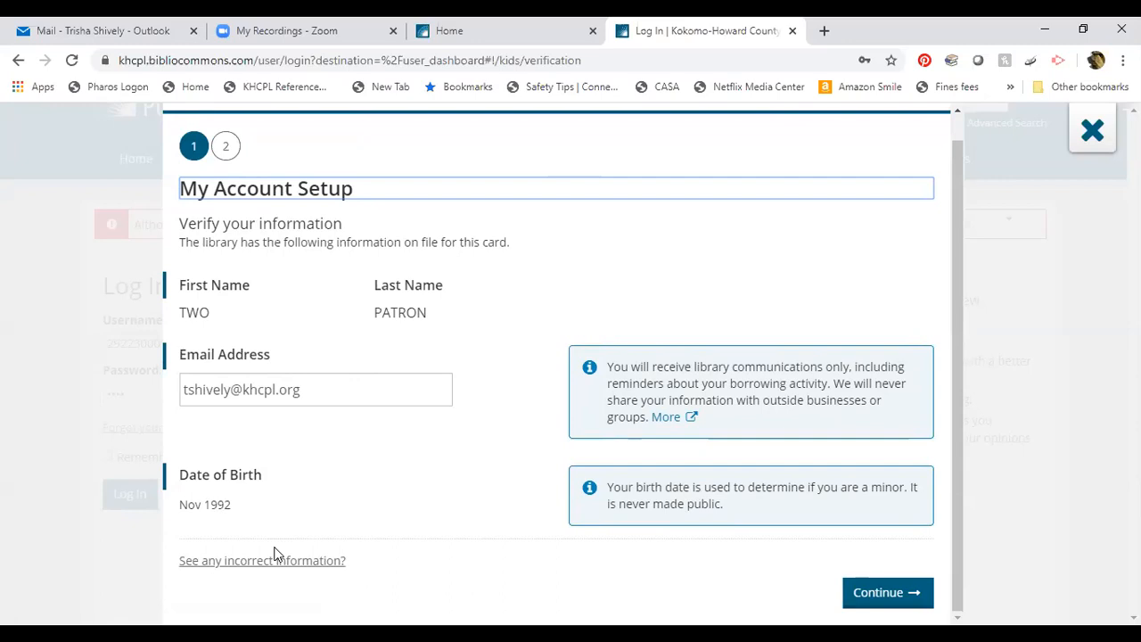
left_click(868, 593)
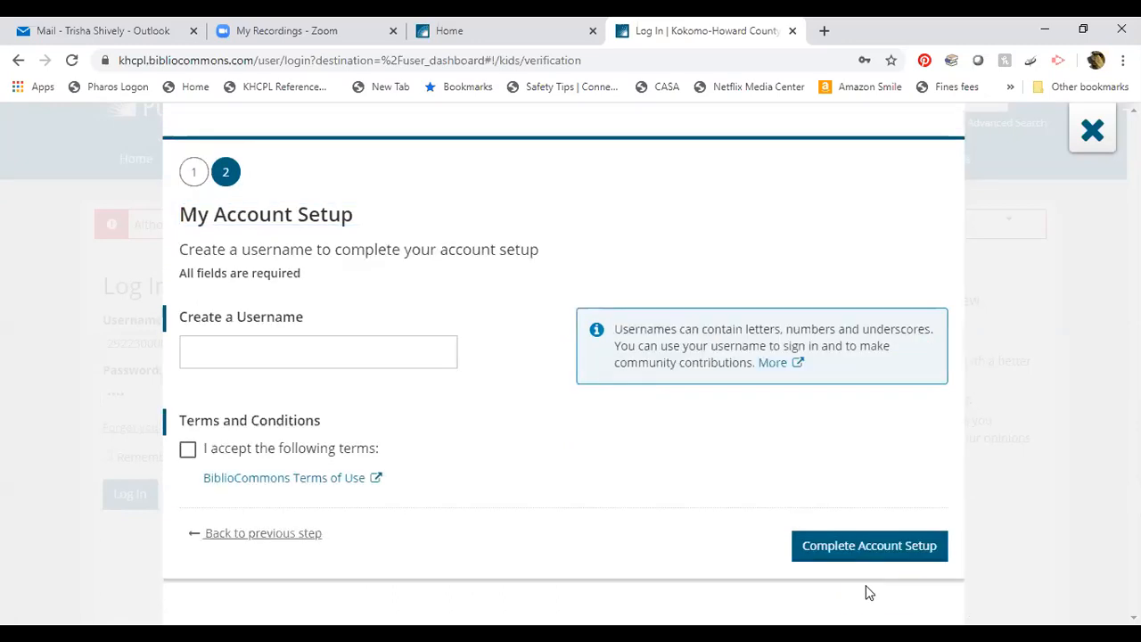
Try several usernames, replacing each one flagged as taken, and enter another candidate username.
left_click(315, 358)
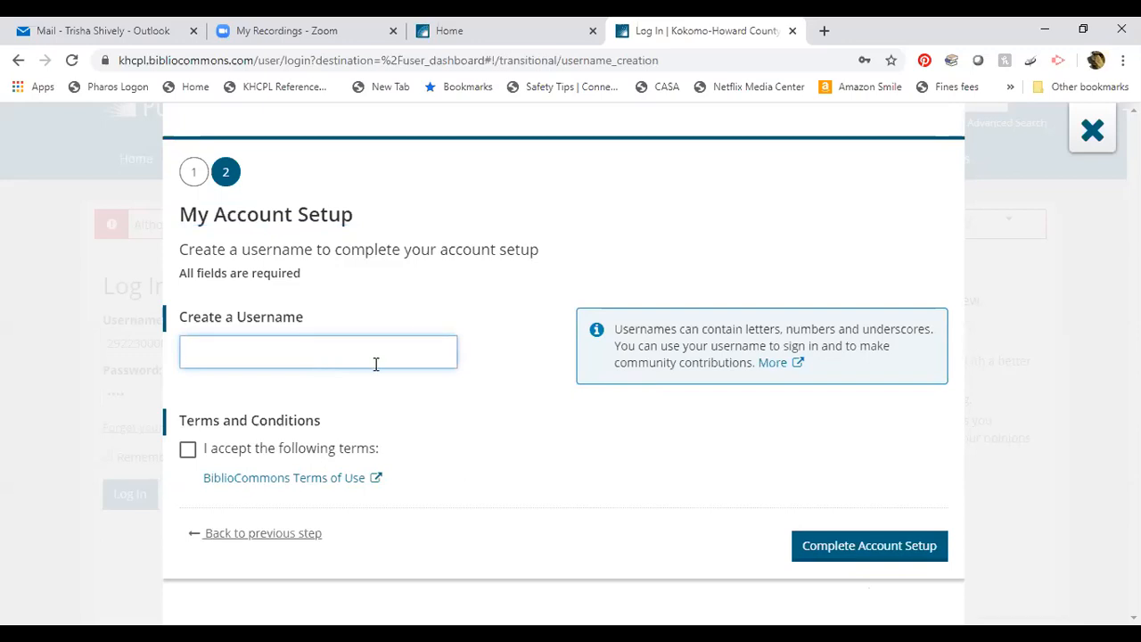
type("sunshine67")
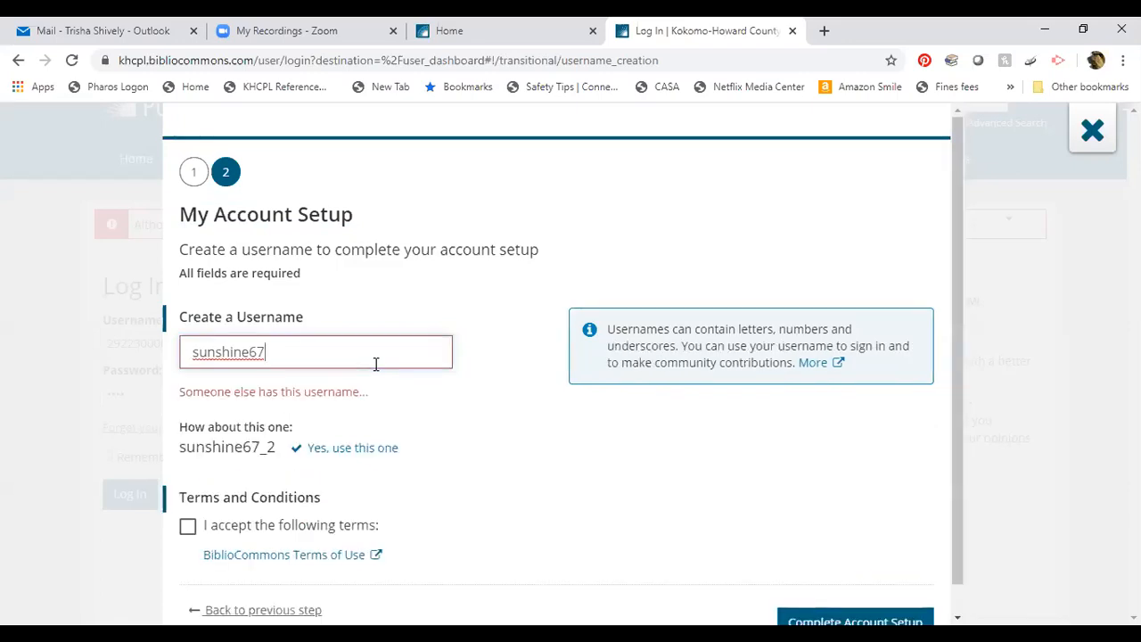
key("BackSpace")
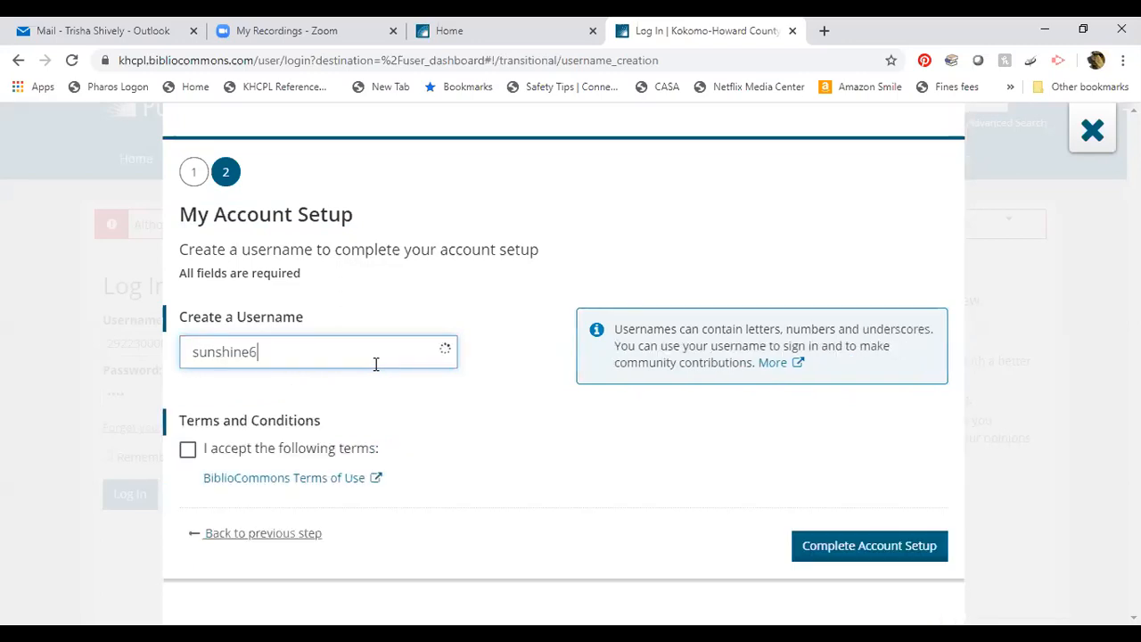
key("BackSpace")
type("98")
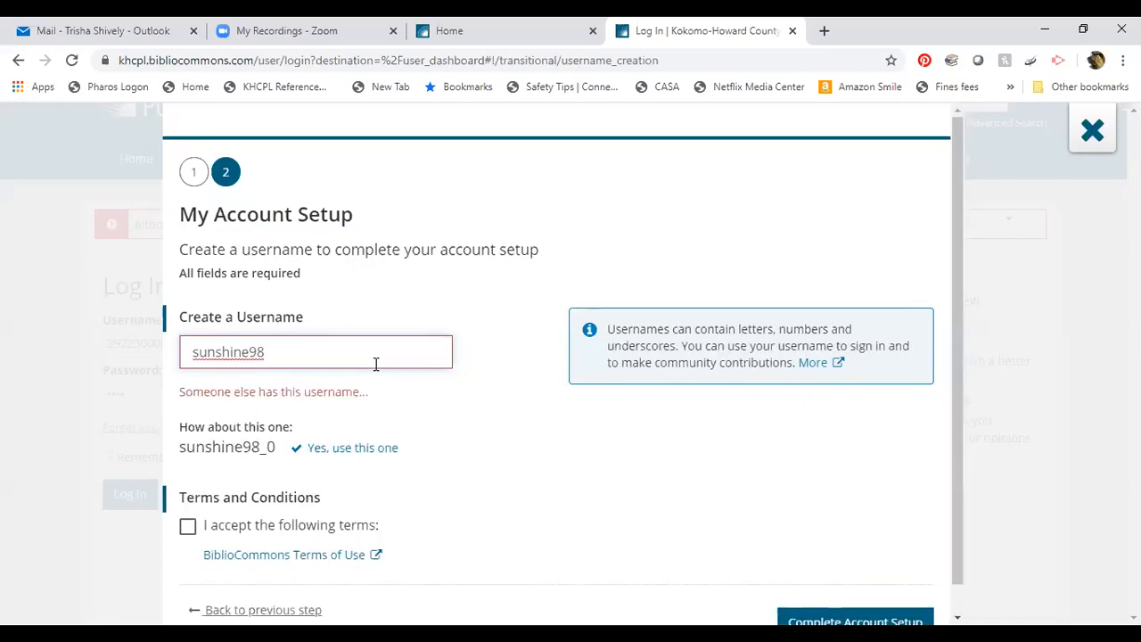
key("BackSpace")
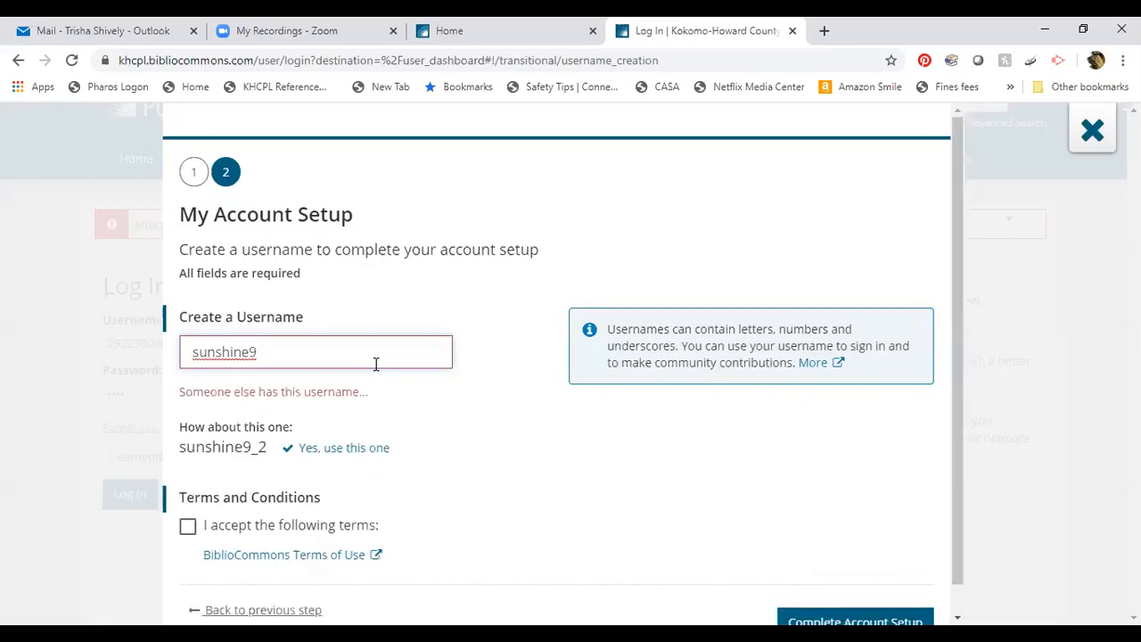
key("BackSpace")
key("BackSpace")
key("BackSpace")
key("BackSpace")
key("BackSpace")
key("BackSpace")
key("BackSpace")
key("BackSpace")
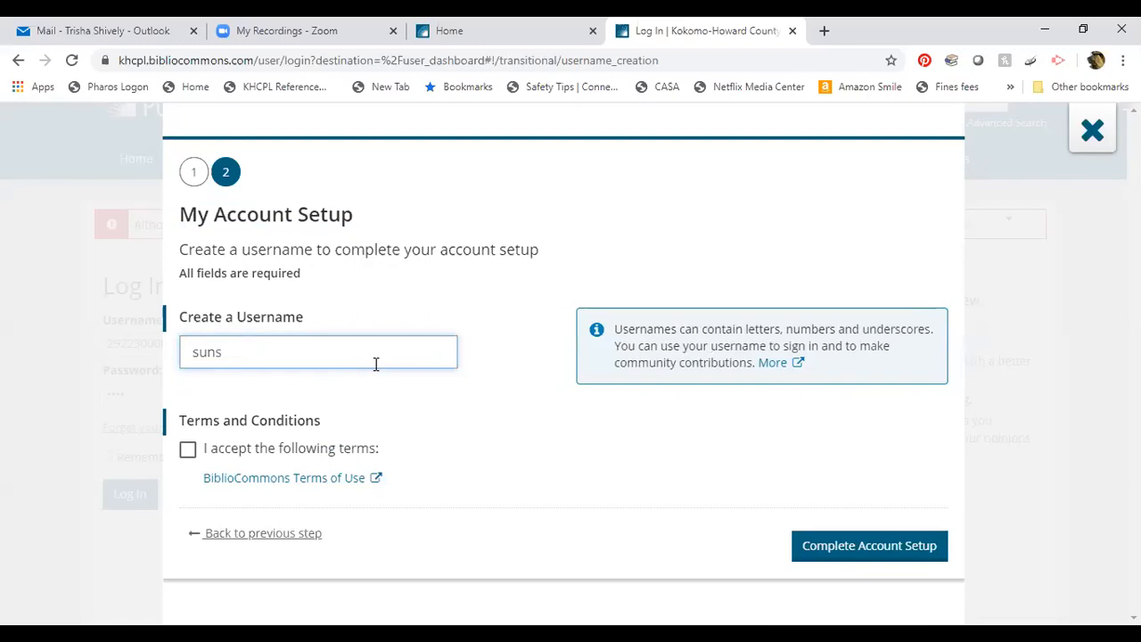
key("BackSpace")
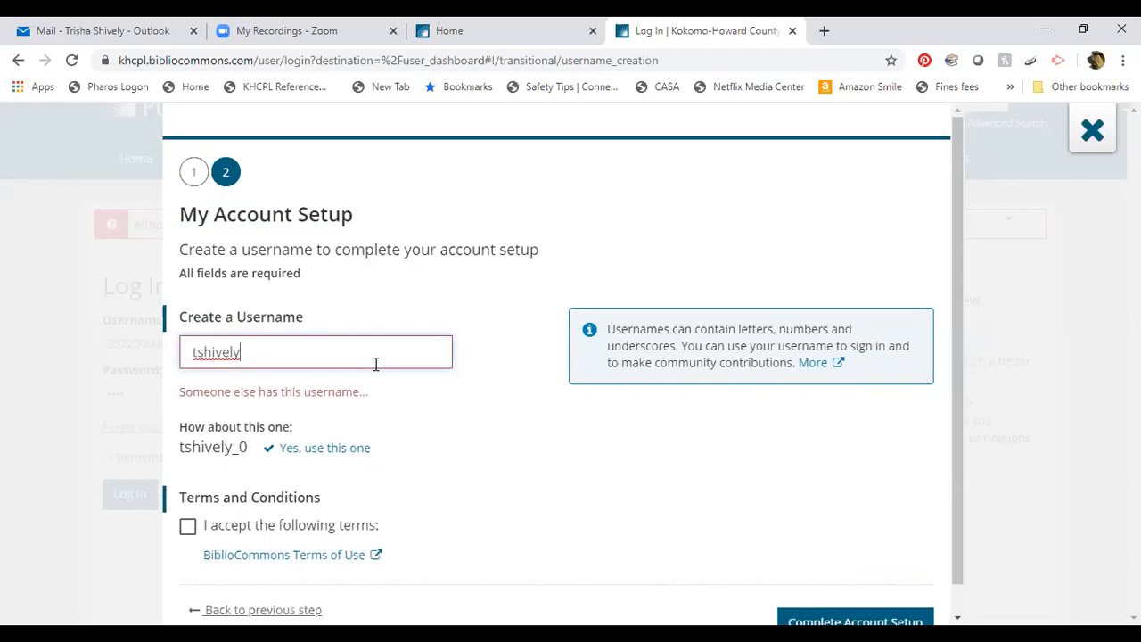
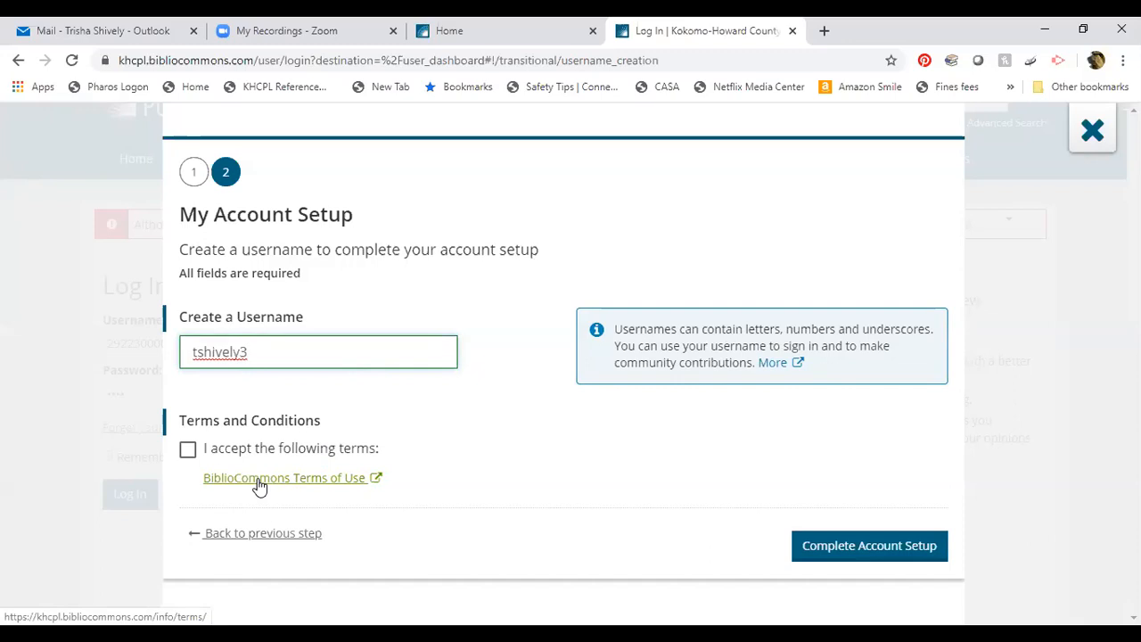
Accept the terms of use, complete account setup, and continue to the new account.
left_click(186, 451)
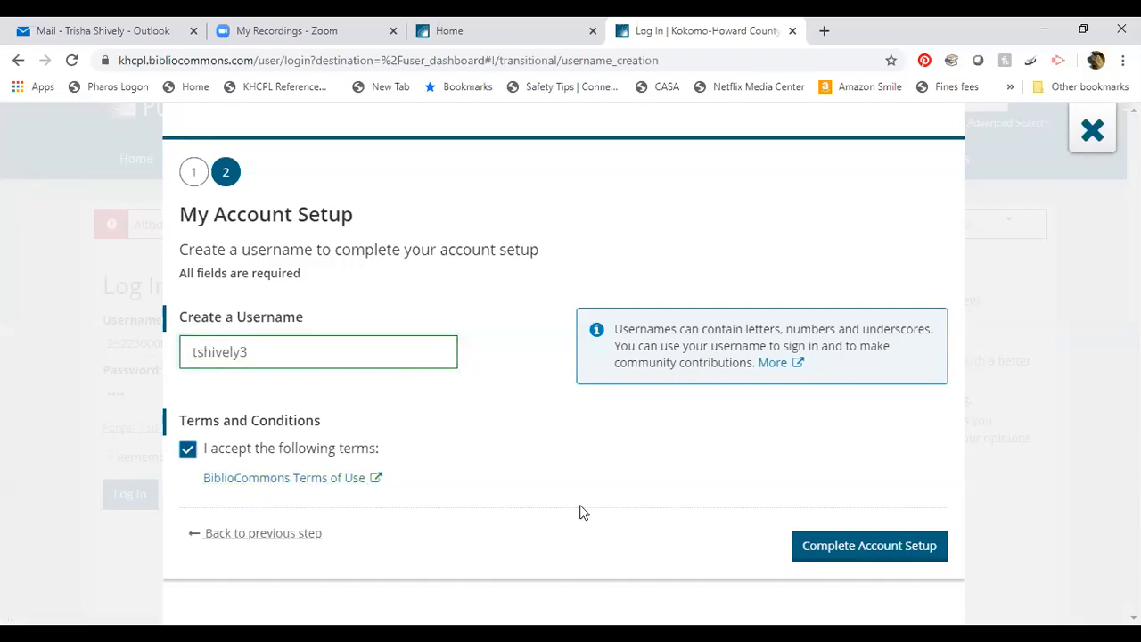
left_click(824, 548)
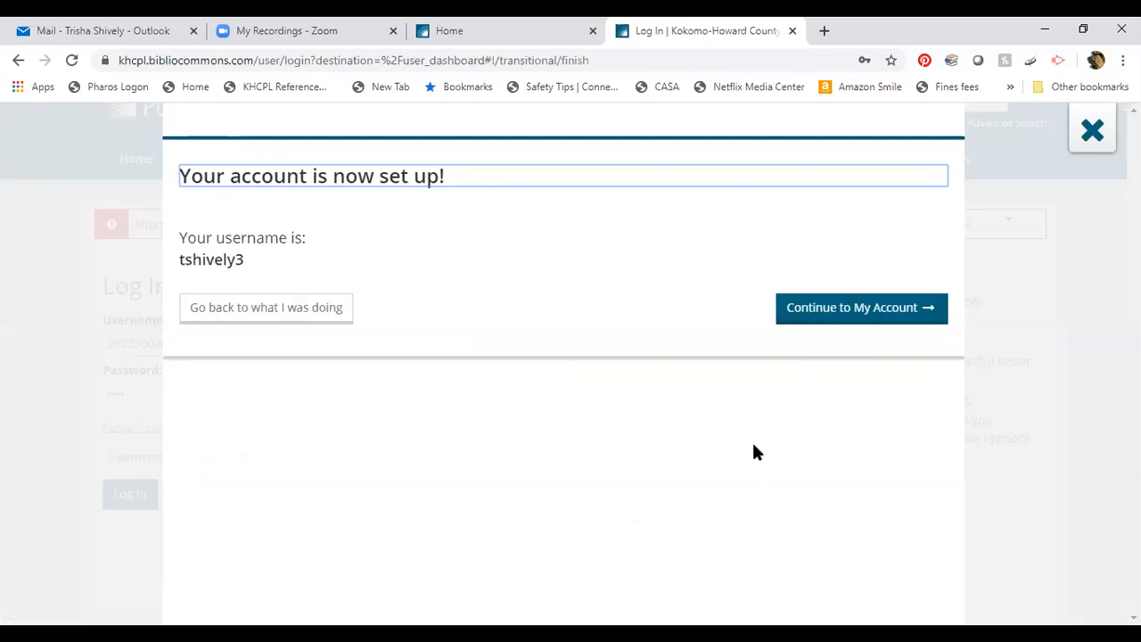
left_click(813, 319)
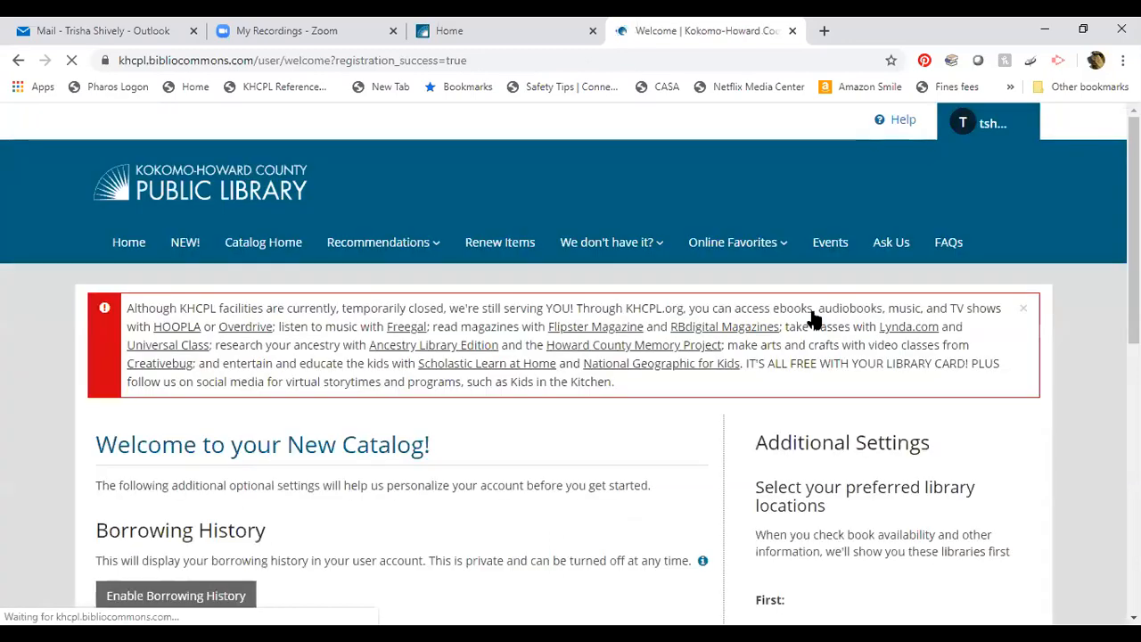
Scroll the welcome settings page and open the first preferred location dropdown.
scroll(527, 383, "down", 1)
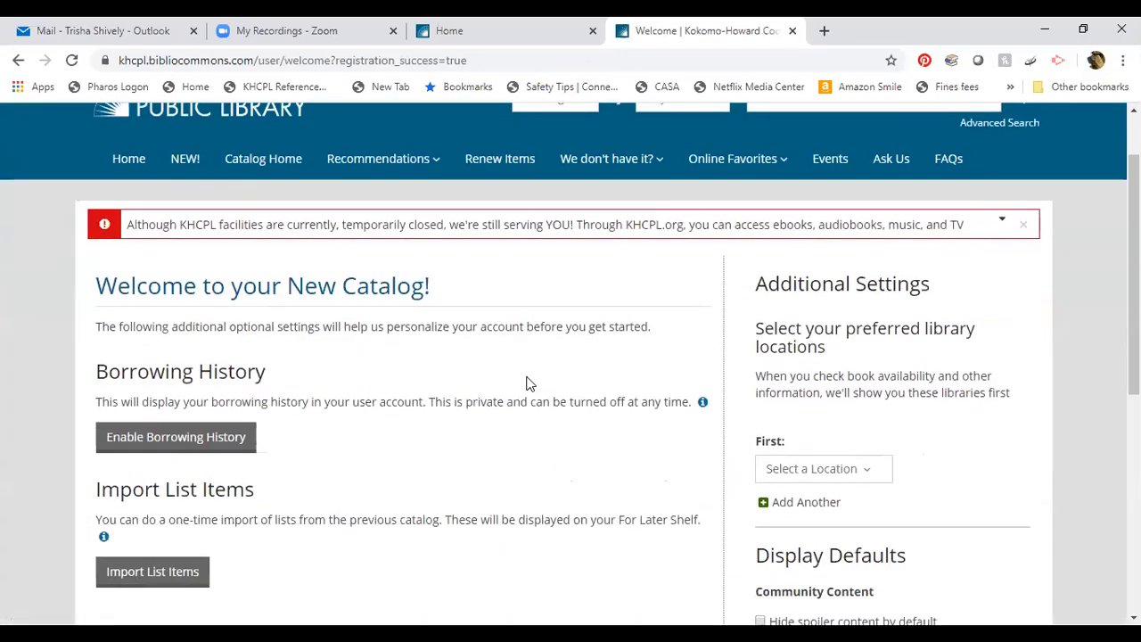
scroll(526, 384, "down", 1)
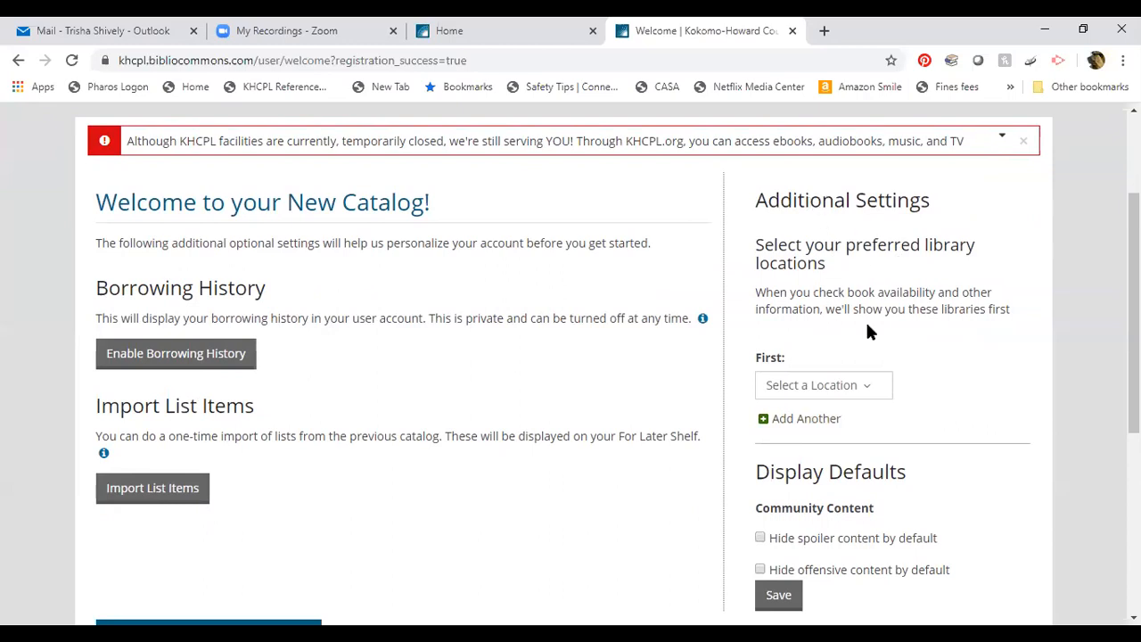
scroll(866, 324, "down", 1)
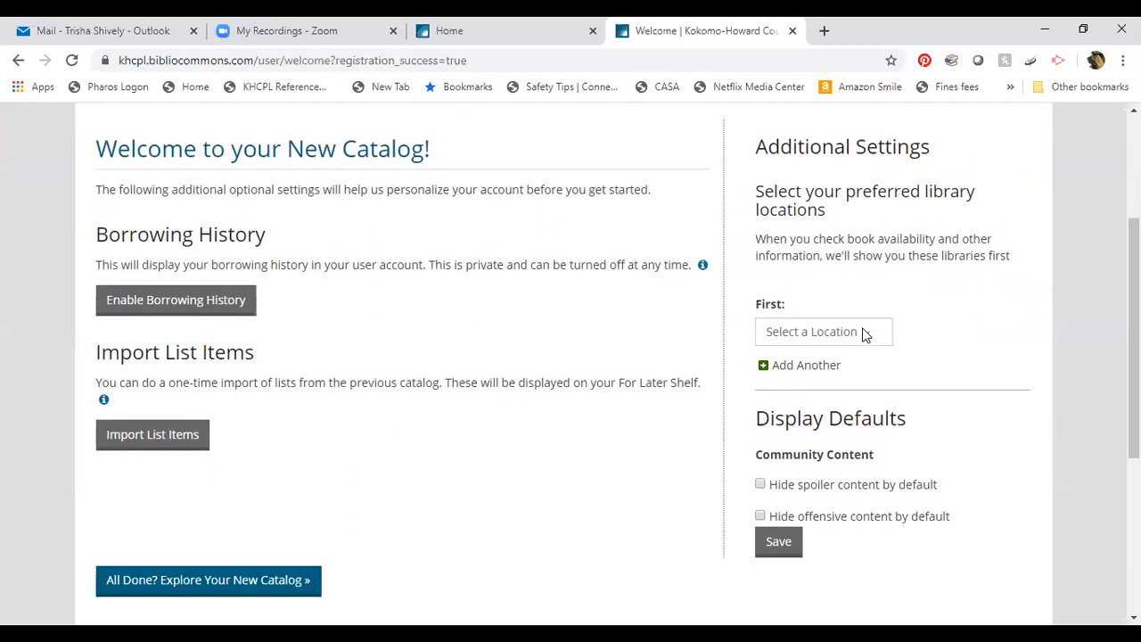
left_click(861, 304)
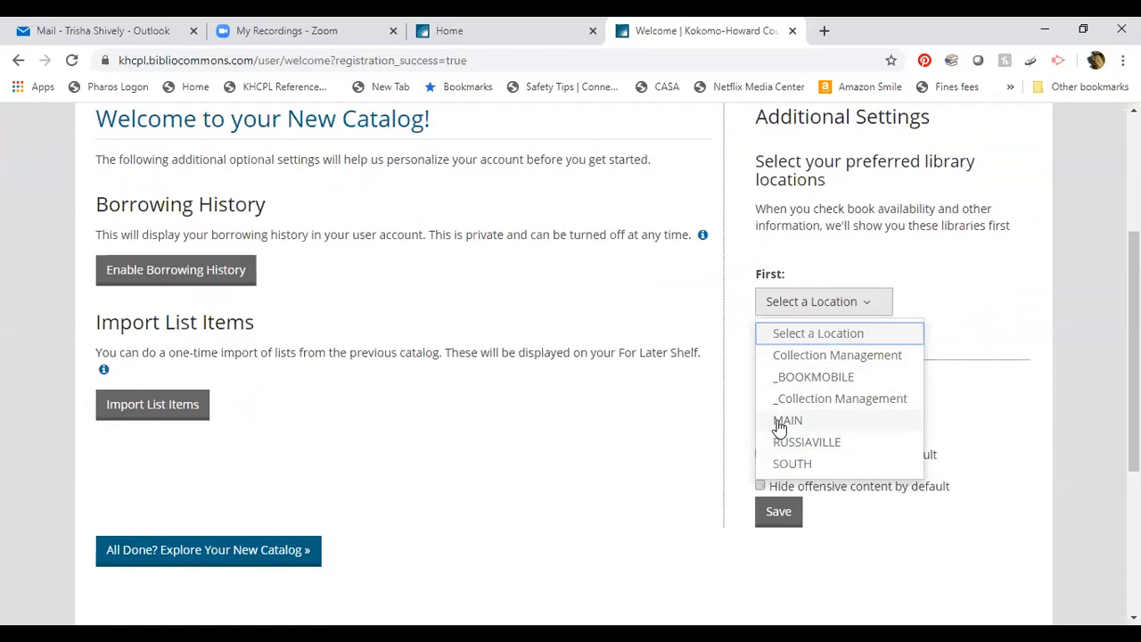
Choose MAIN as first preferred library, hide spoiler content, and save the preferences.
left_click(779, 424)
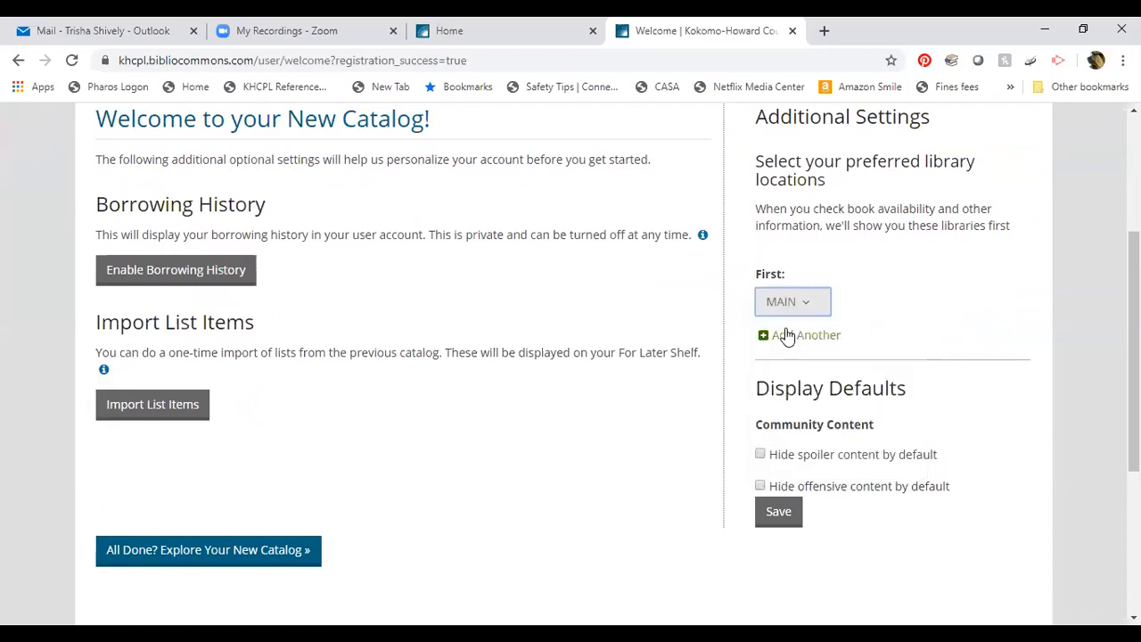
left_click(760, 455)
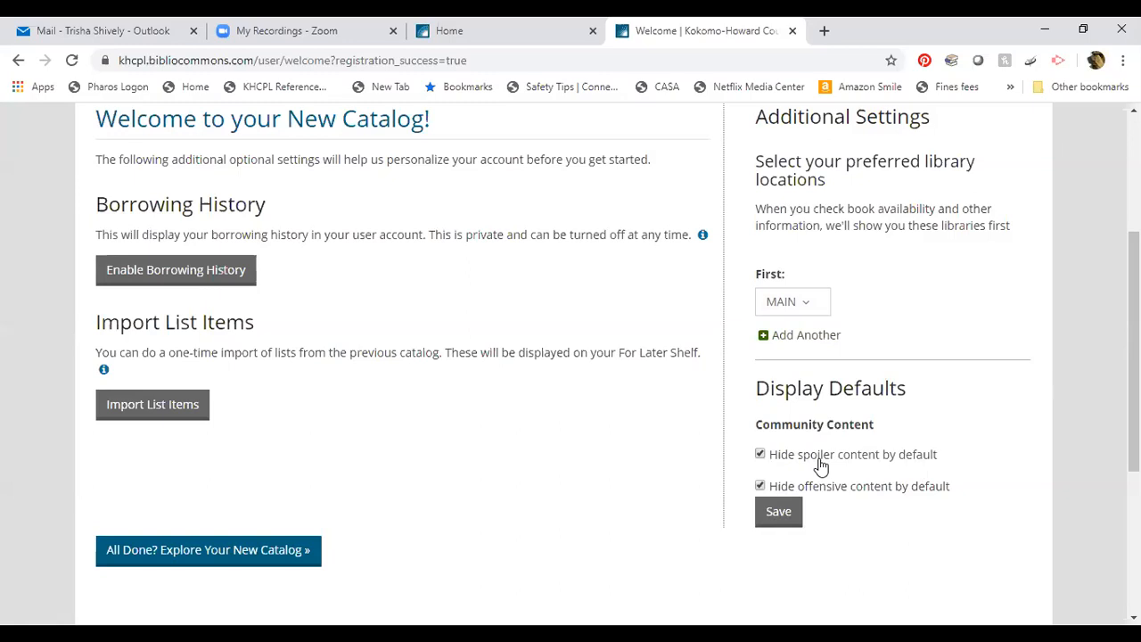
left_click(779, 514)
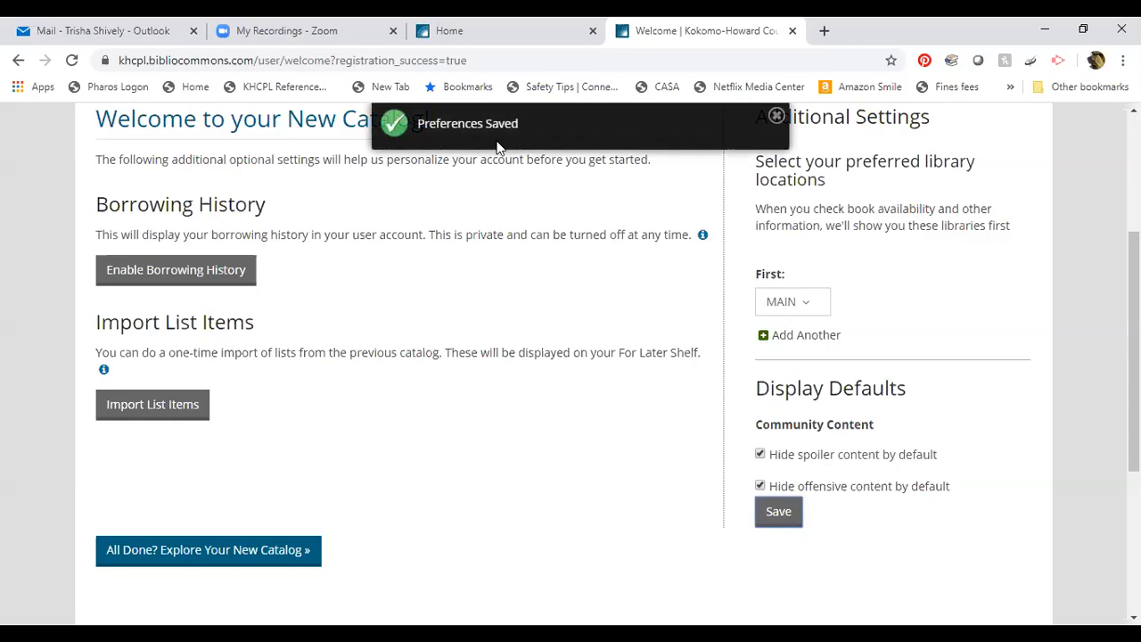
Finish setup and go to the My Library Dashboard.
left_click(186, 559)
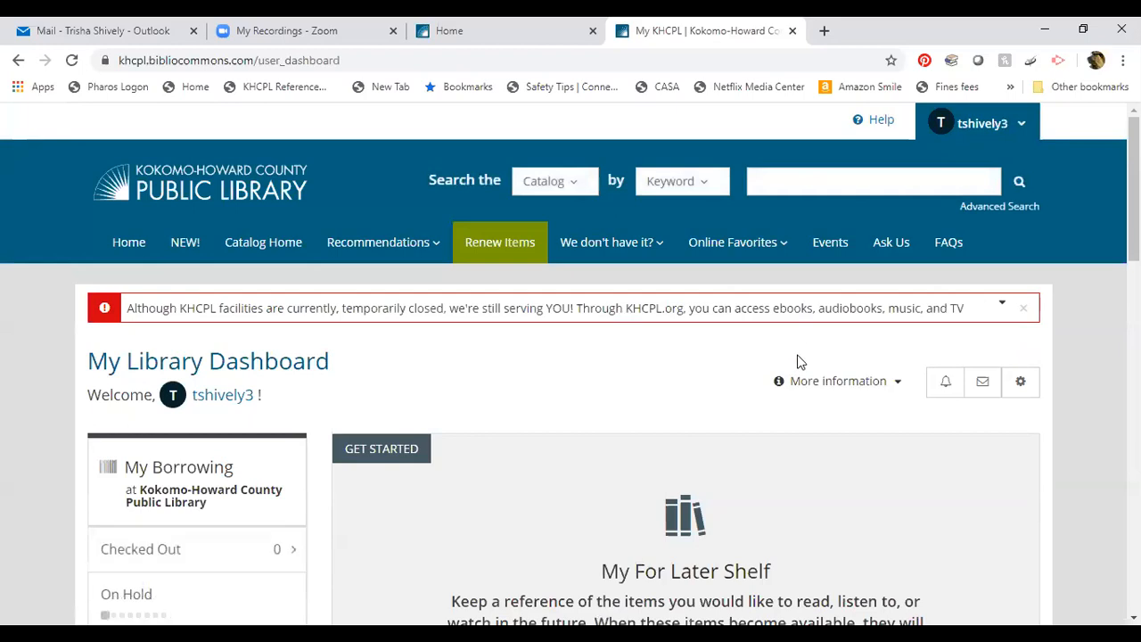
scroll(752, 413, "down", 1)
scroll(751, 413, "up", 1)
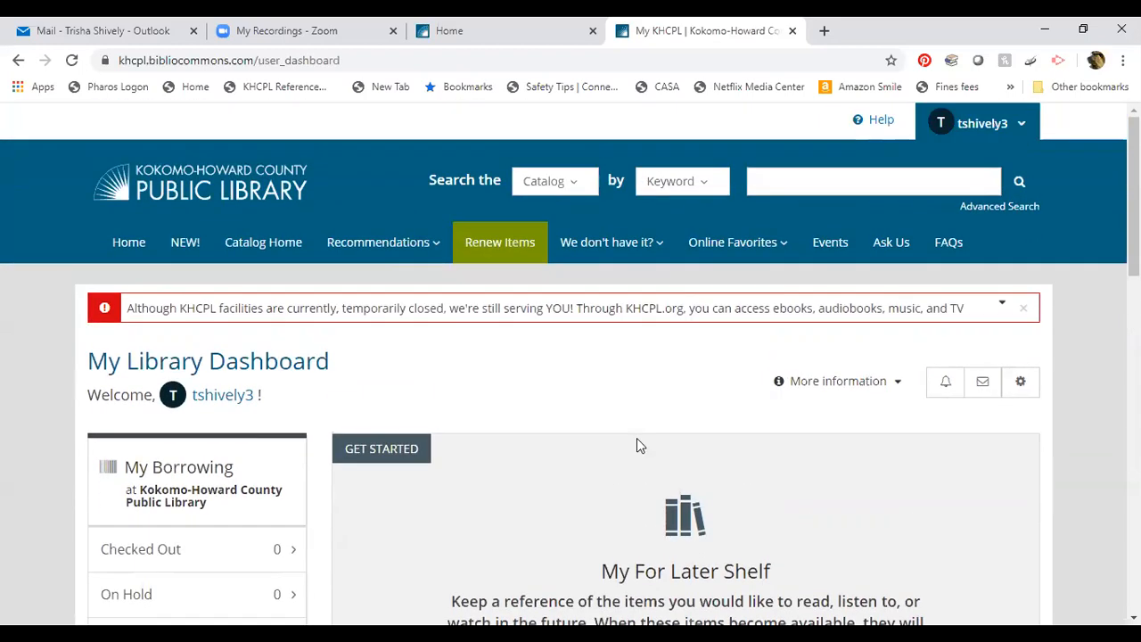
Search the catalog by Title for 'hotel on corner of bitter and sweet'.
left_click(705, 184)
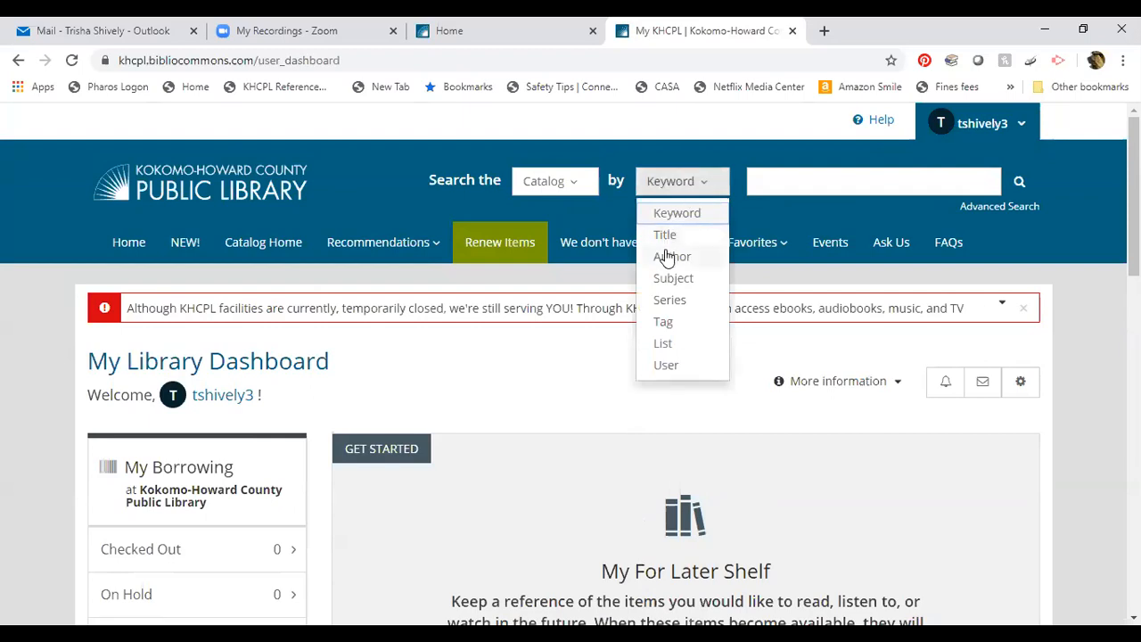
left_click(667, 236)
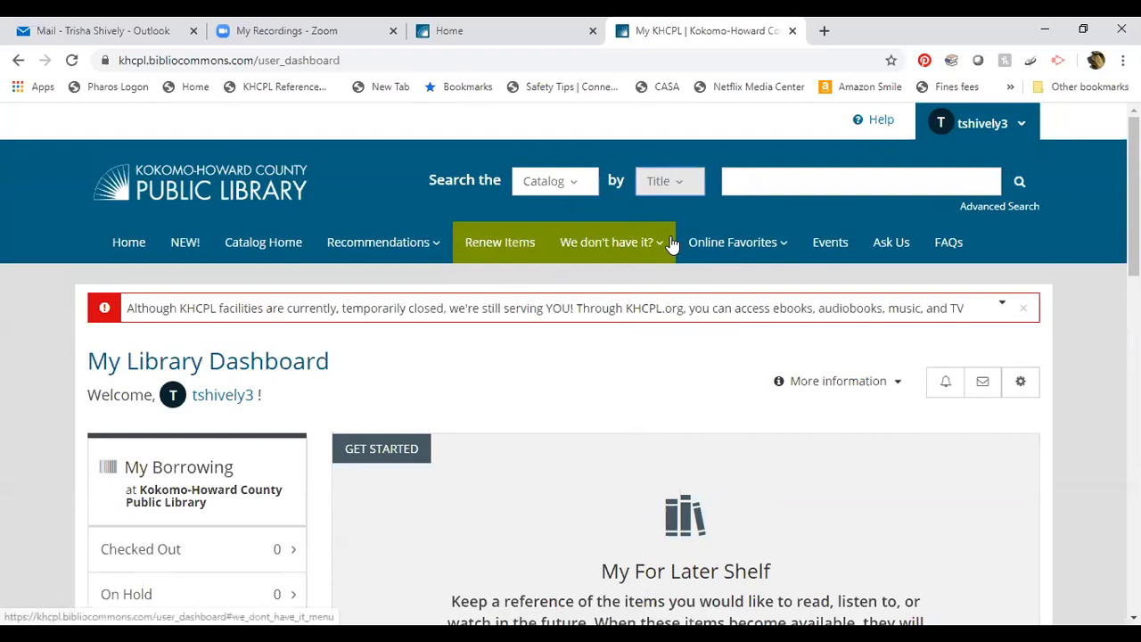
left_click(749, 181)
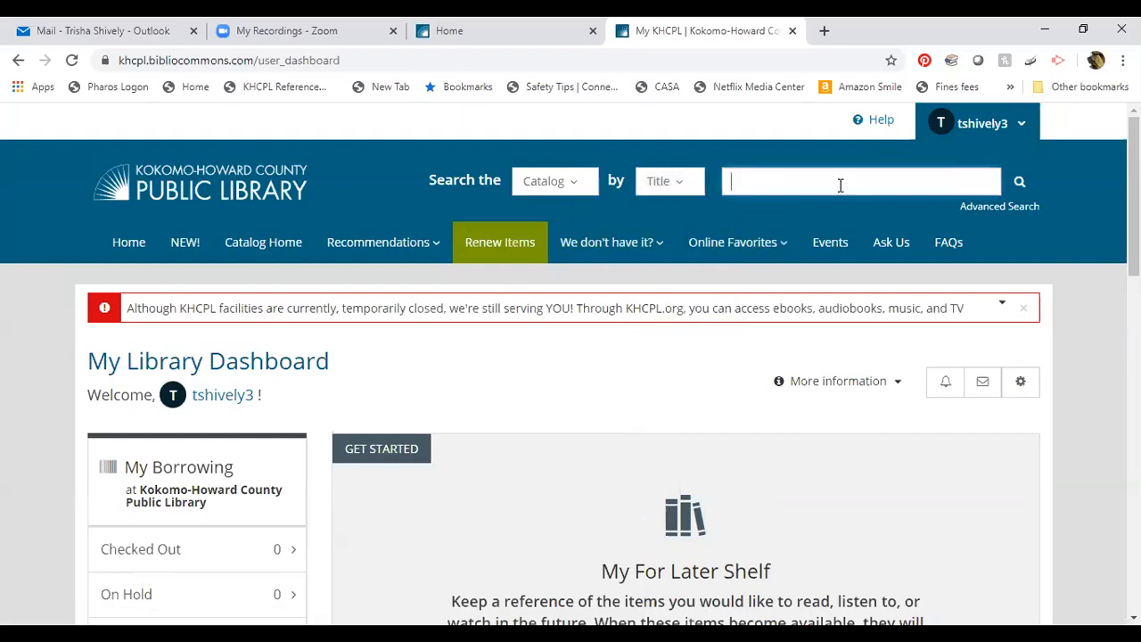
type("hotel on corner of bitter and sweet")
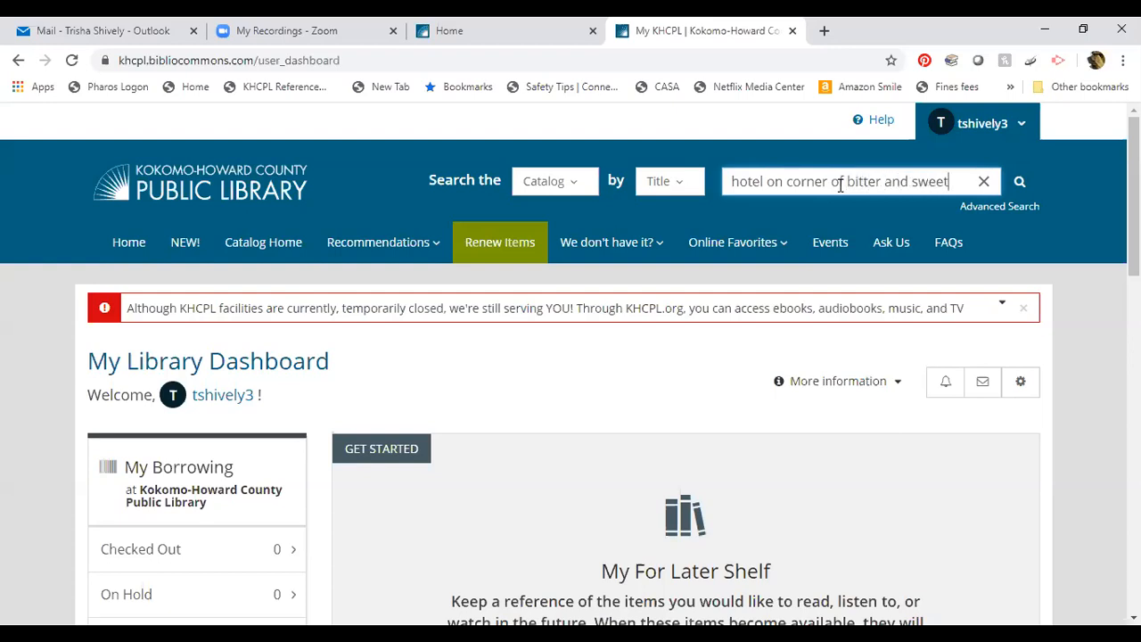
key("Return")
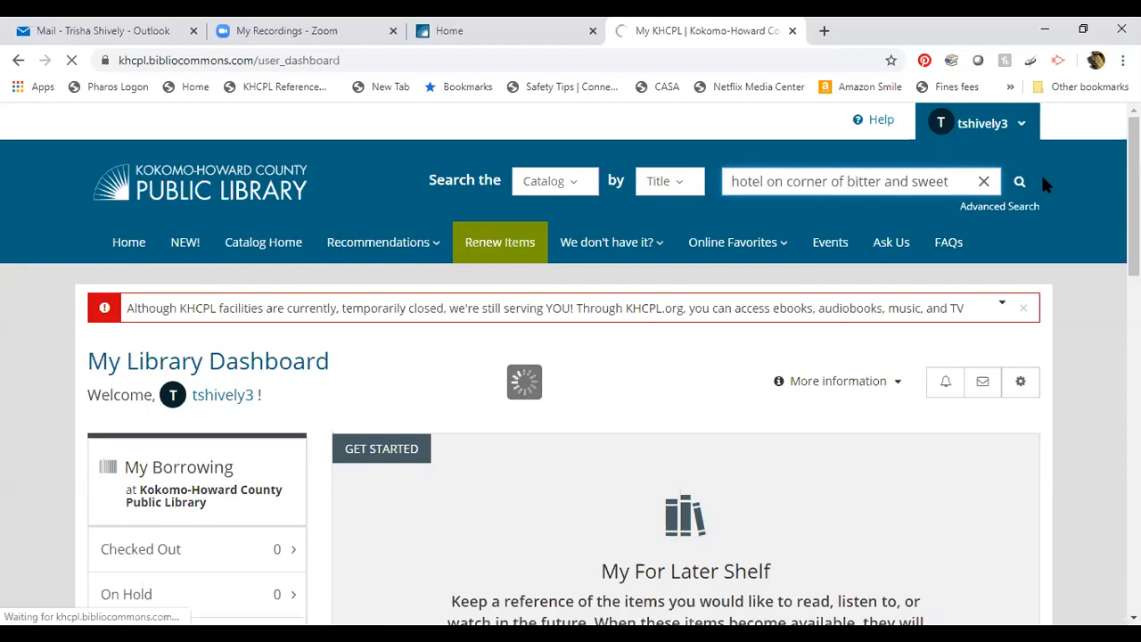
Run the title search and scroll the results to the 2009 Book entry.
left_click(1019, 182)
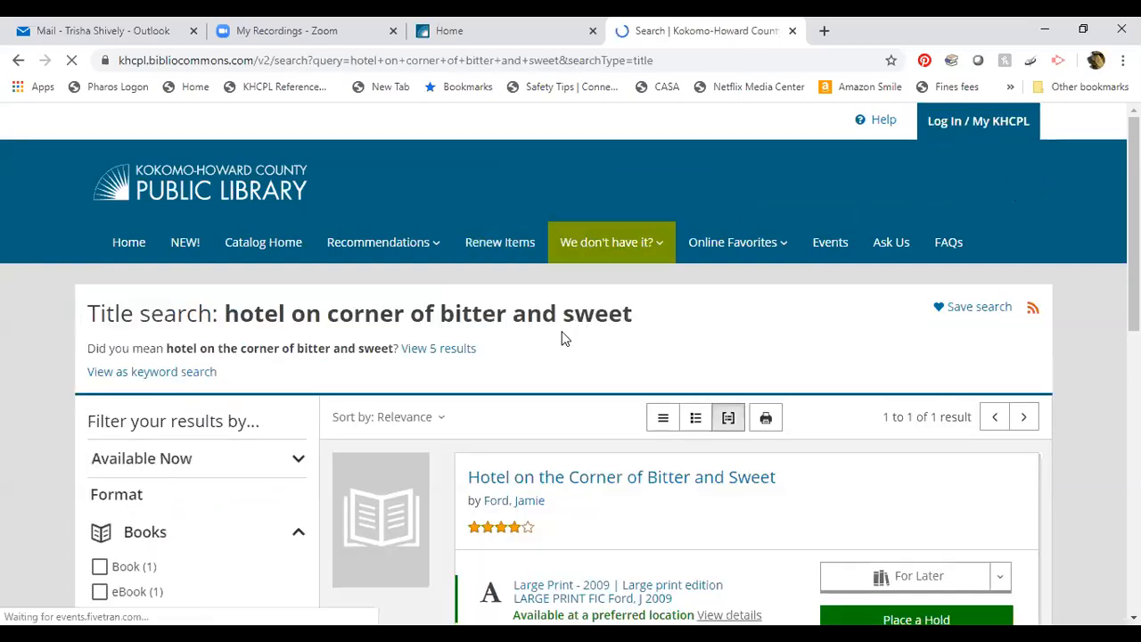
scroll(565, 440, "down", 3)
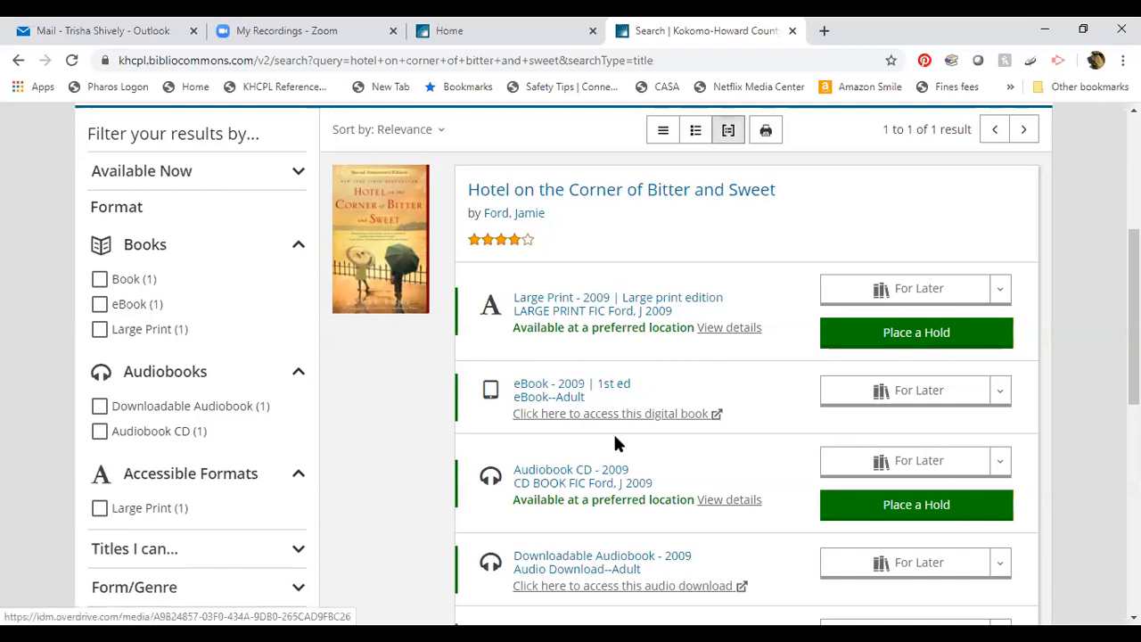
scroll(611, 446, "down", 1)
scroll(605, 479, "down", 1)
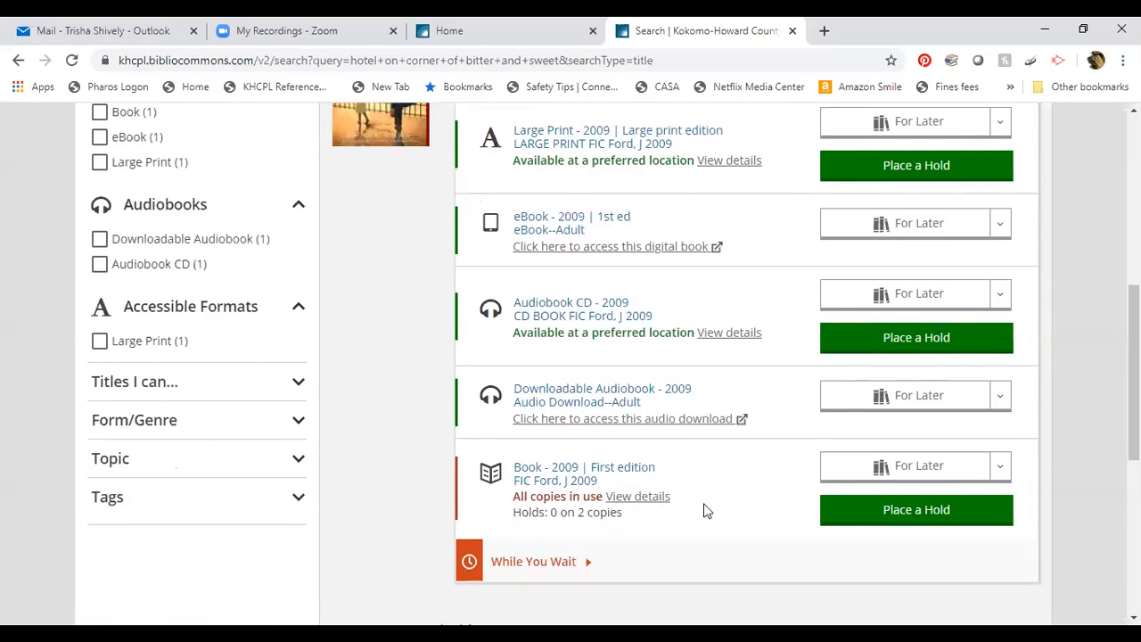
scroll(704, 506, "up", 2)
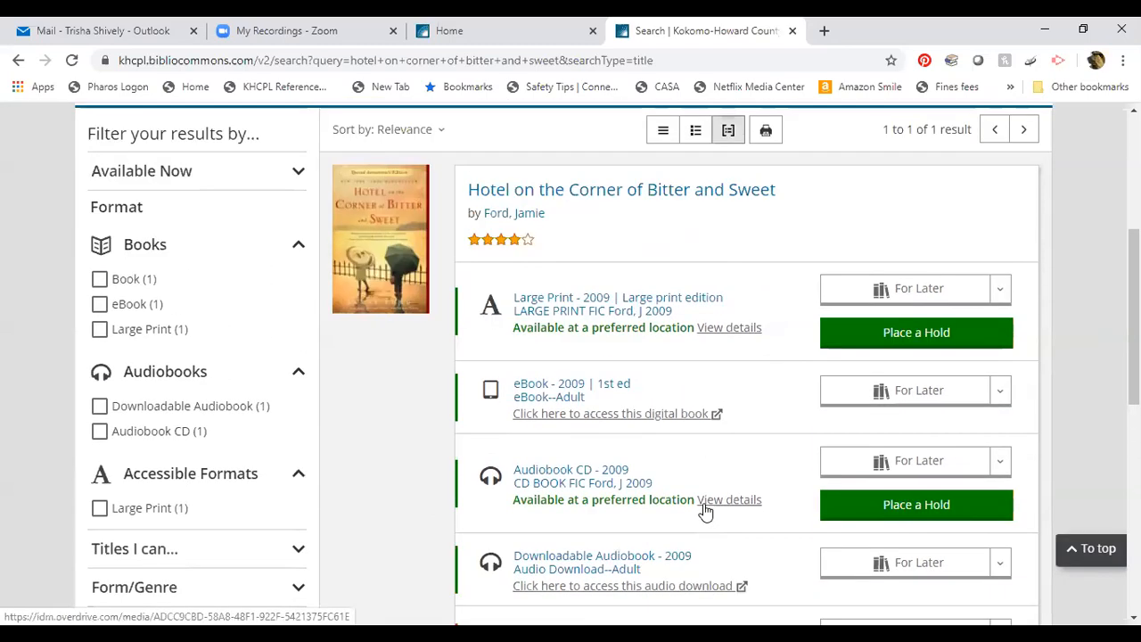
scroll(704, 511, "down", 1)
scroll(704, 512, "down", 1)
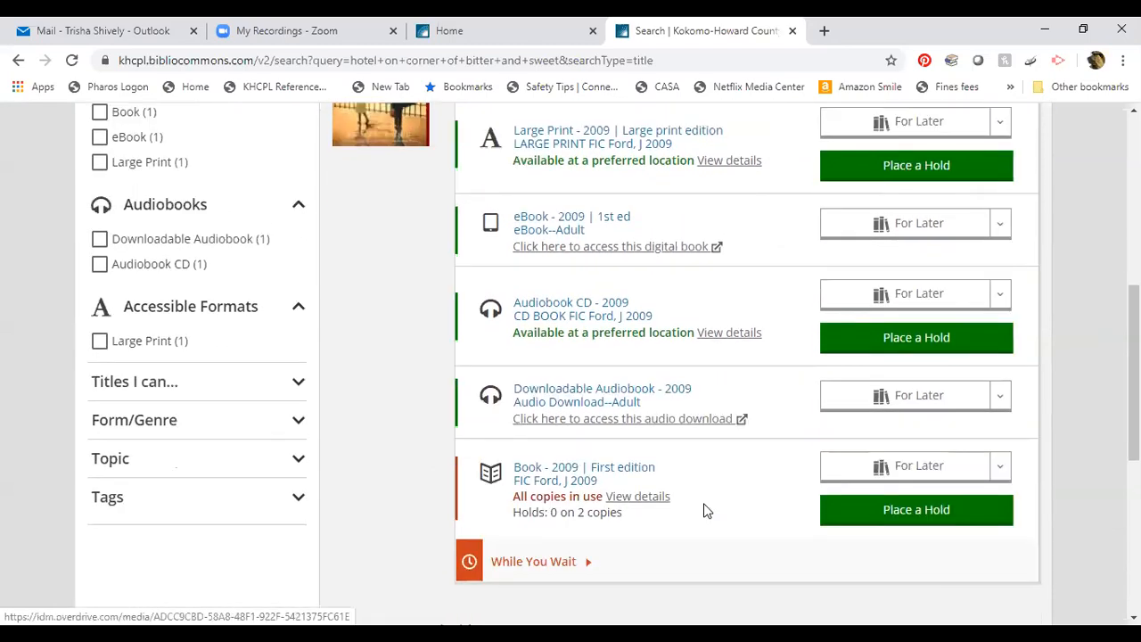
scroll(704, 510, "up", 1)
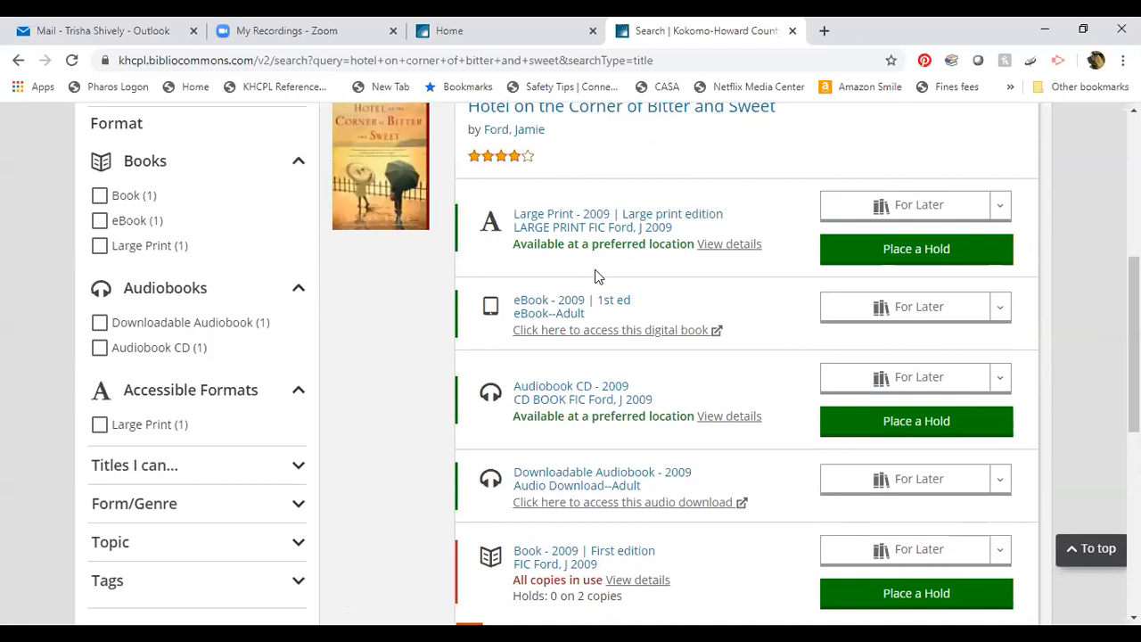
scroll(581, 392, "down", 3)
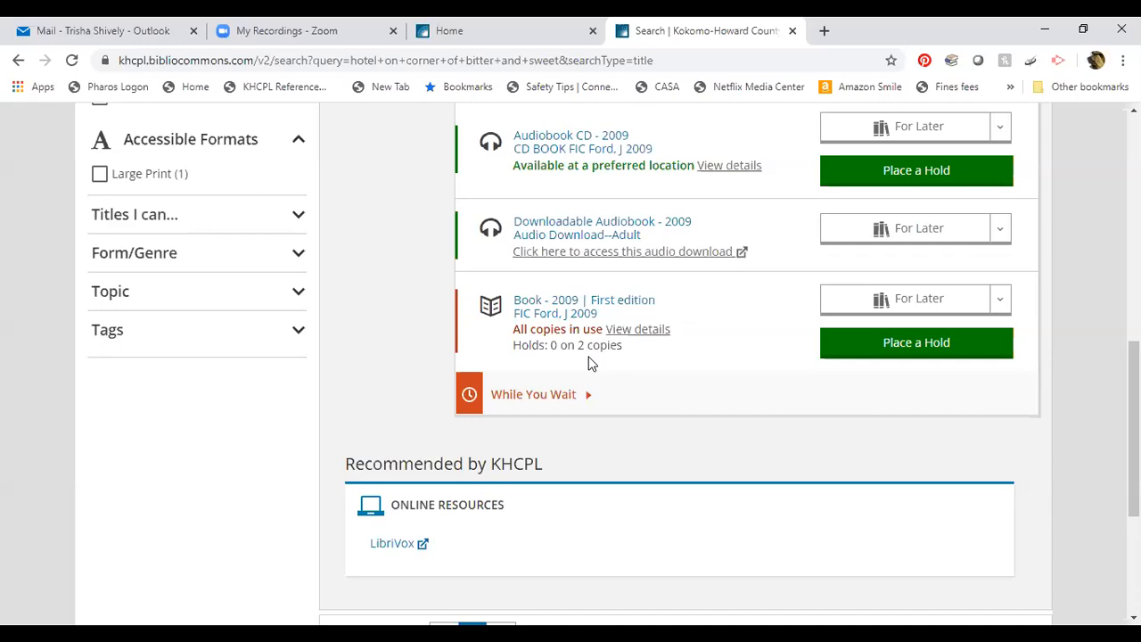
Place a hold on the 2009 first-edition Book with pickup at MAIN.
left_click(906, 343)
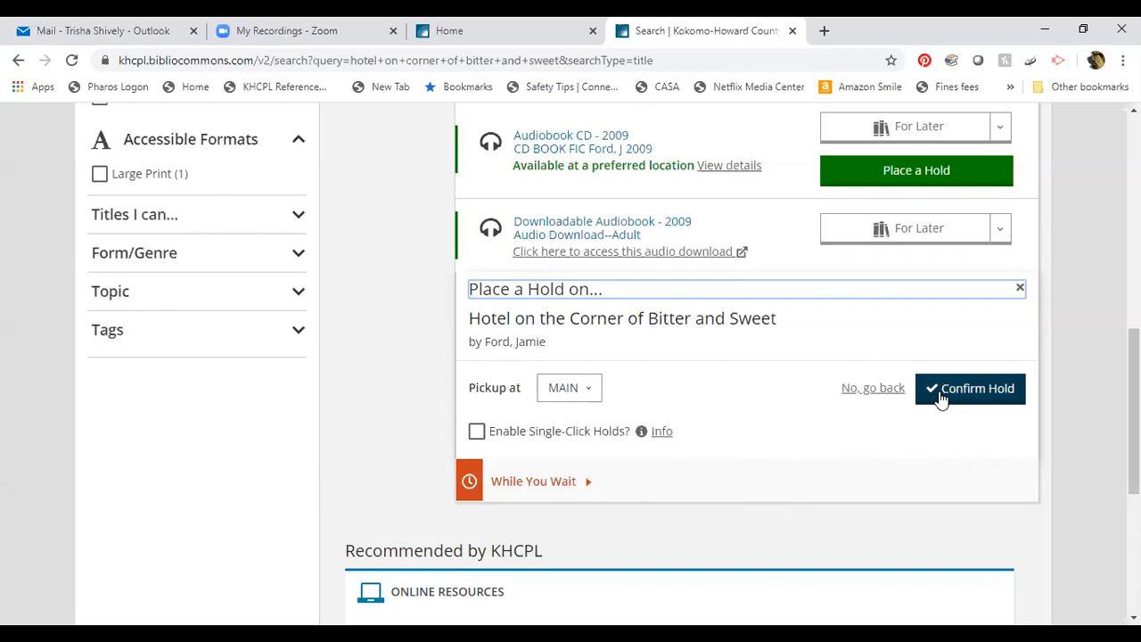
left_click(970, 389)
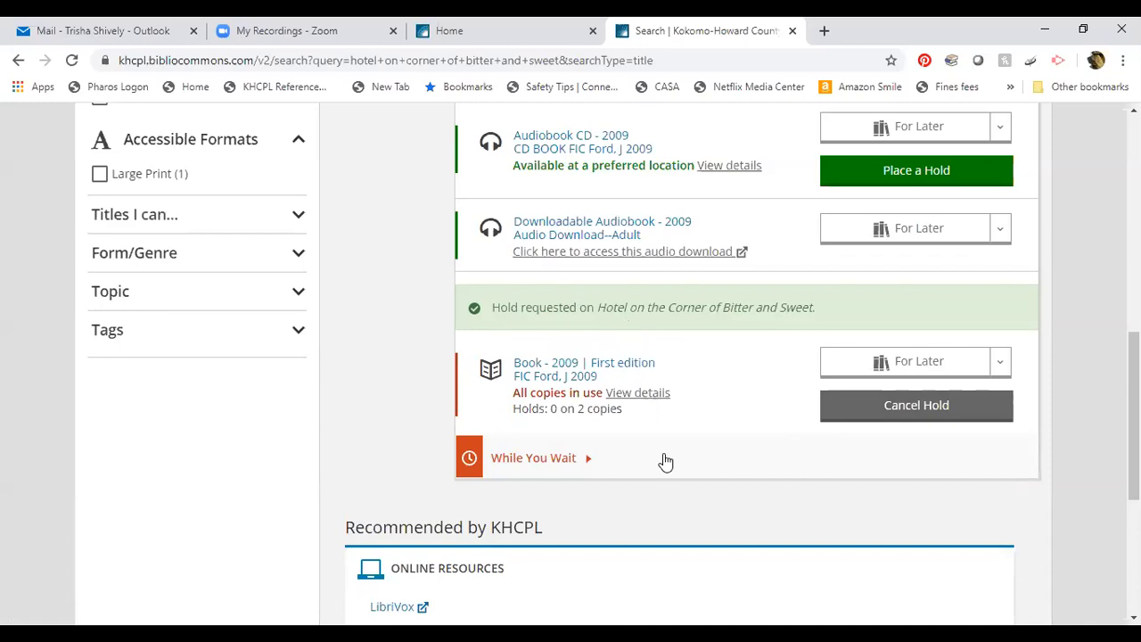
scroll(664, 461, "up", 8)
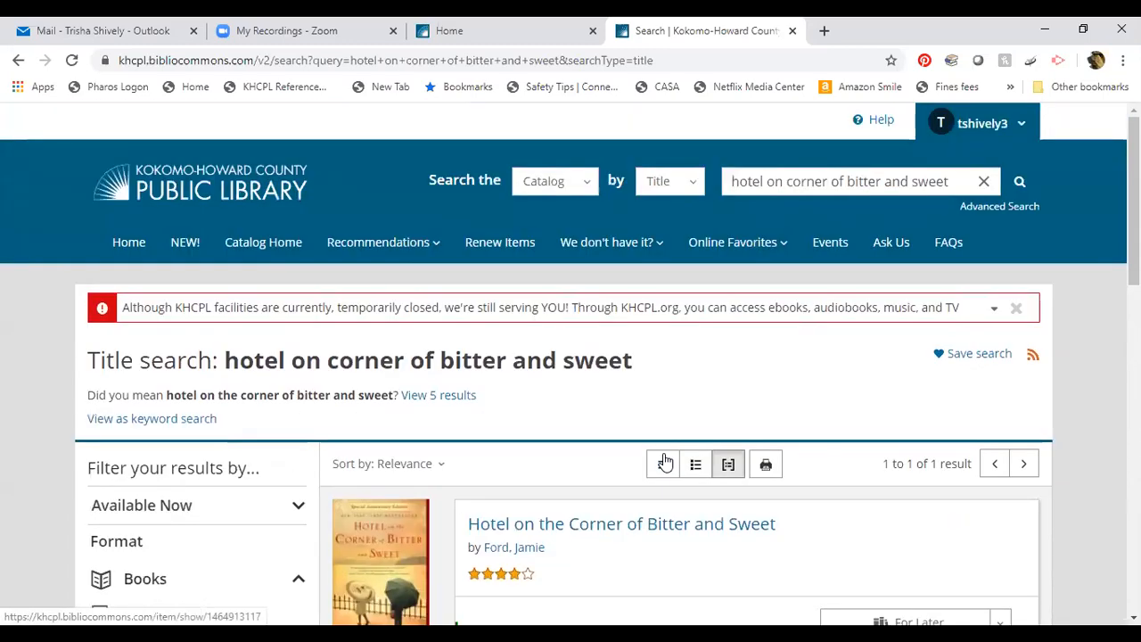
Go to My Library Dashboard and open the list of the 1 item on hold.
scroll(664, 461, "down", 3)
scroll(663, 461, "up", 1)
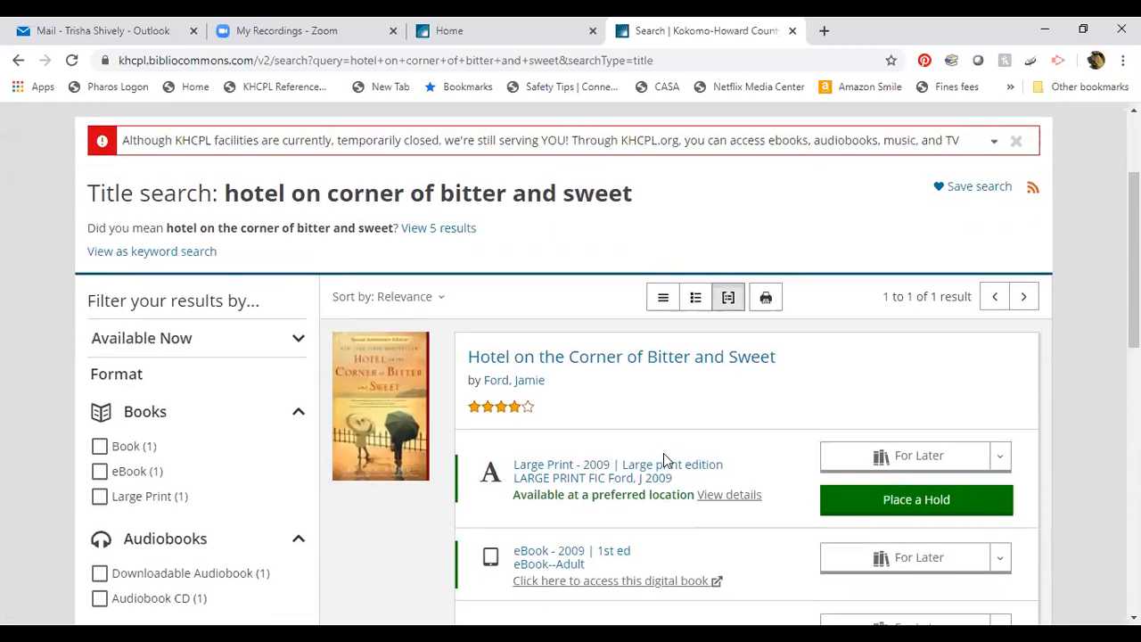
scroll(663, 453, "up", 2)
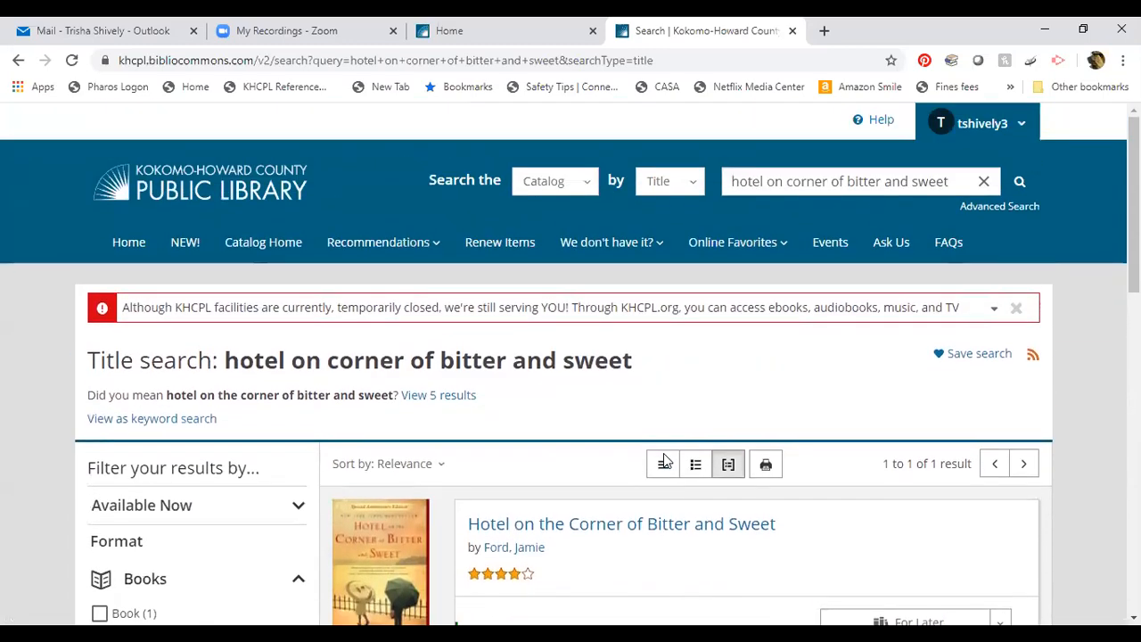
left_click(975, 129)
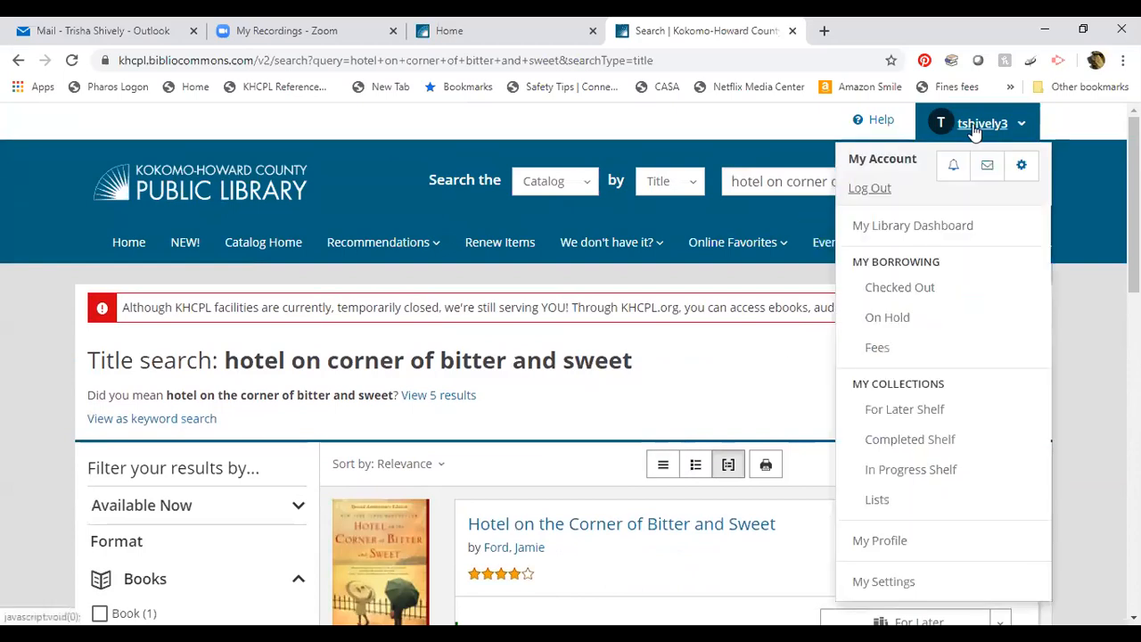
left_click(870, 228)
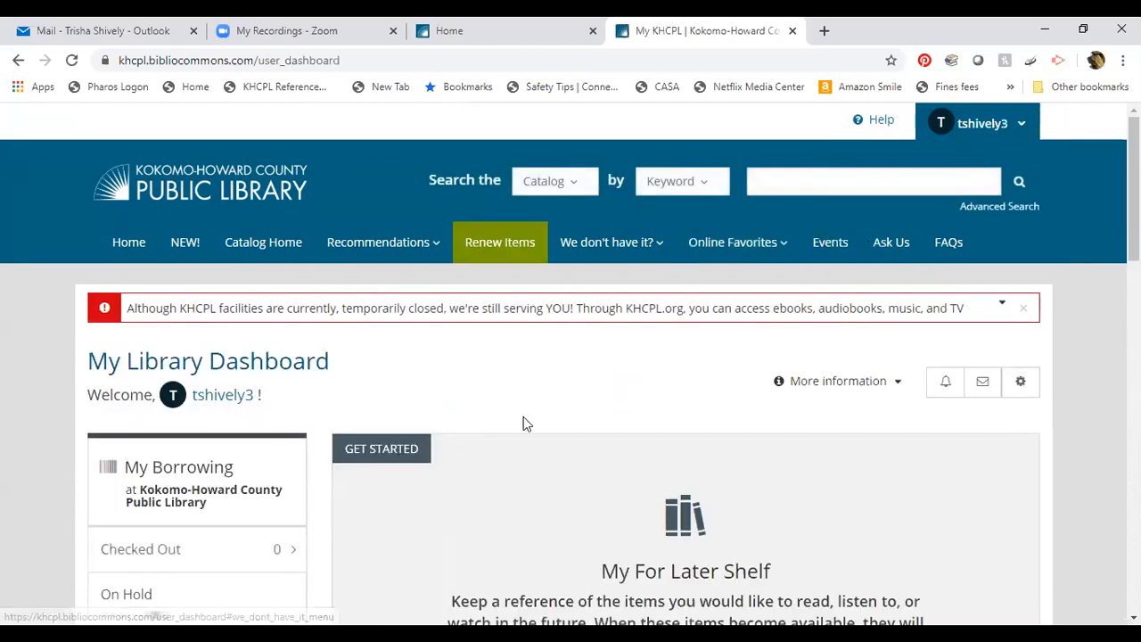
scroll(533, 401, "down", 1)
scroll(533, 401, "down", 2)
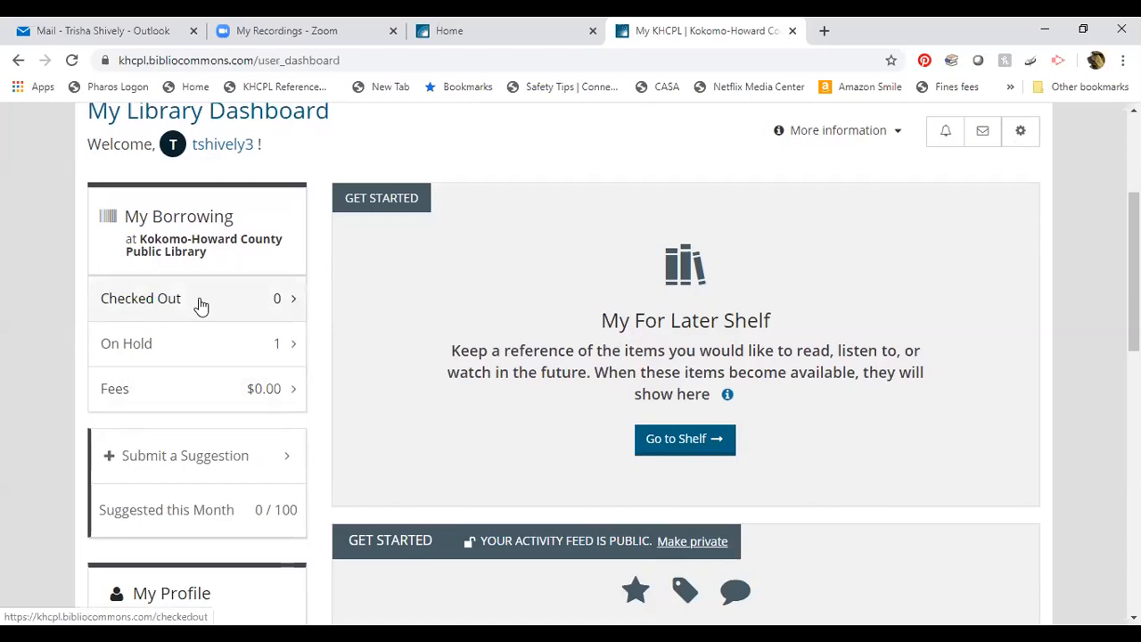
left_click(175, 358)
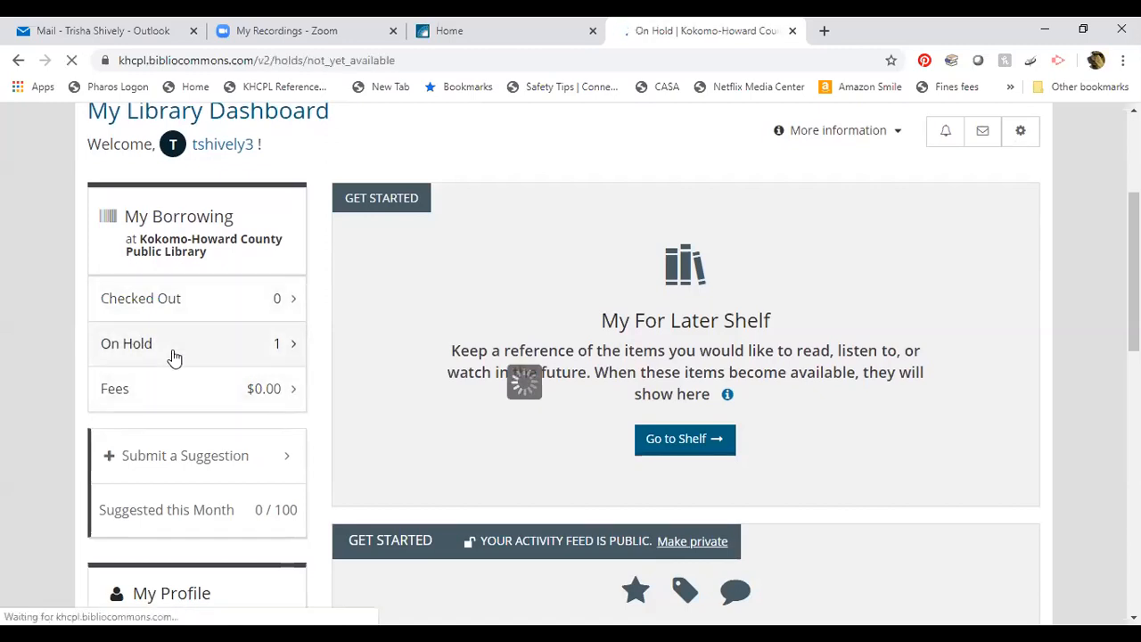
Scroll through the On Hold entry for Hotel on the Corner of Bitter and Sweet: not ready, pickup at MAIN, expires May 20, 2021.
scroll(481, 440, "down", 3)
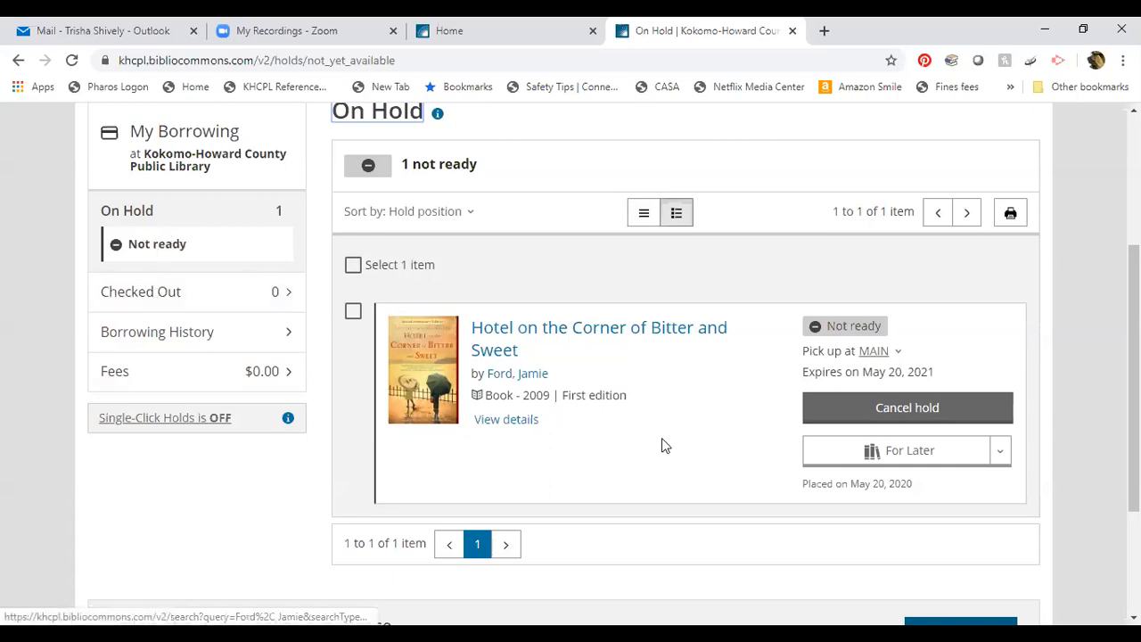
scroll(662, 445, "up", 3)
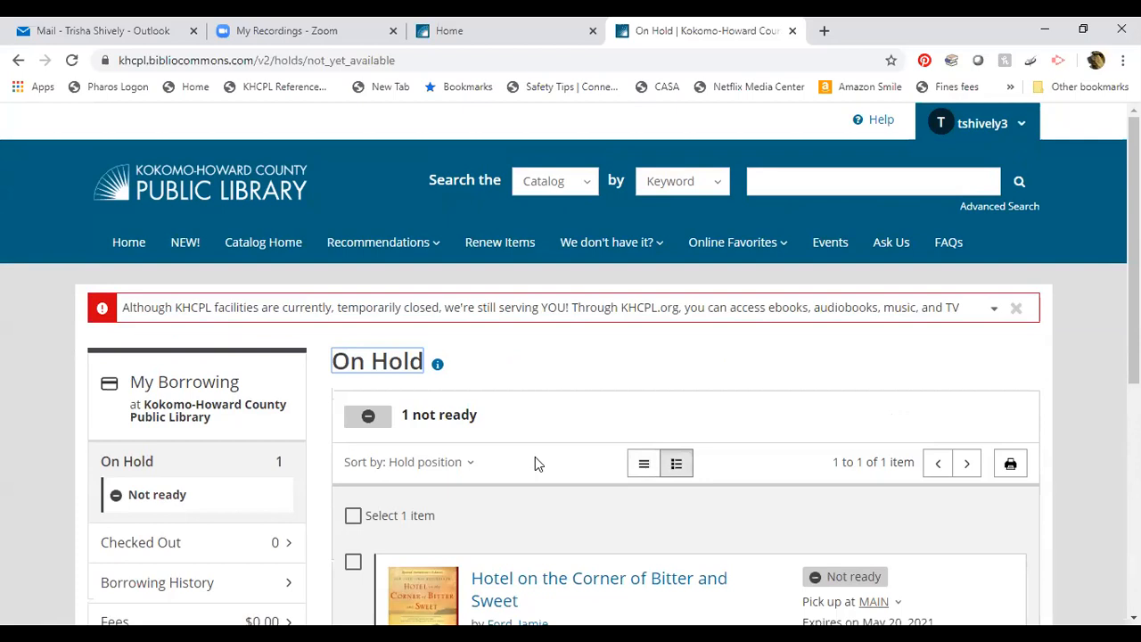
scroll(535, 462, "down", 2)
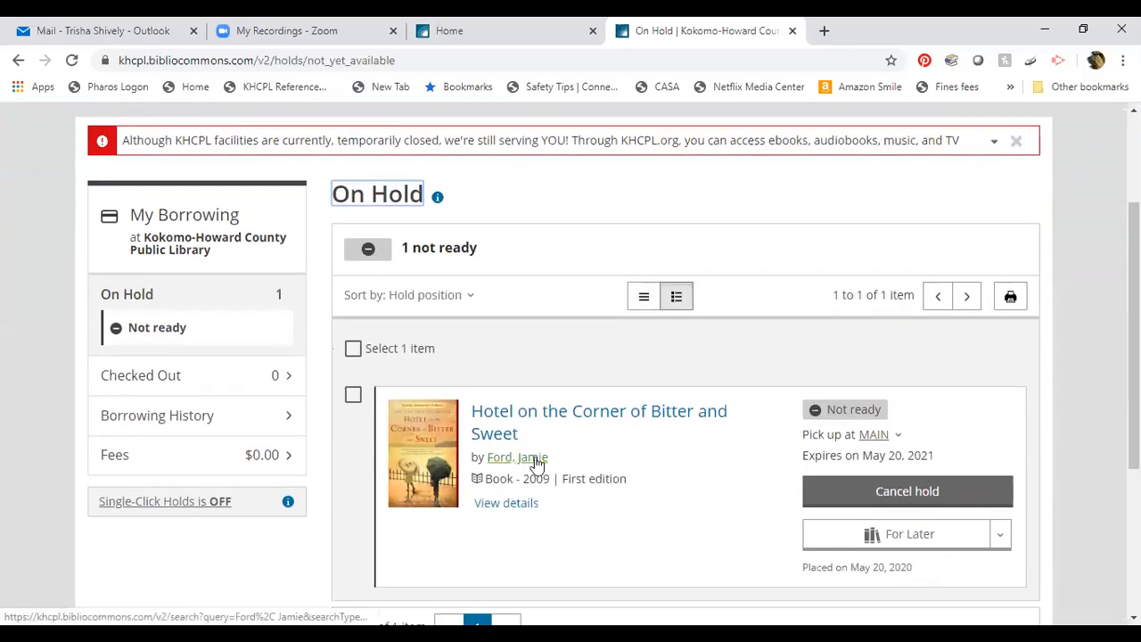
scroll(537, 463, "up", 2)
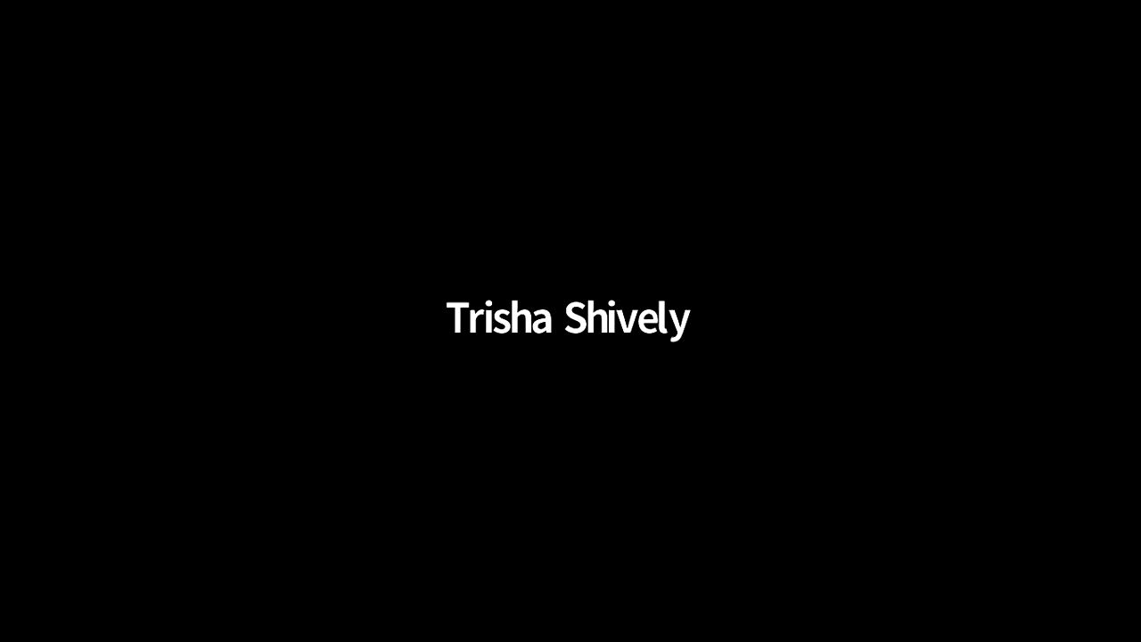